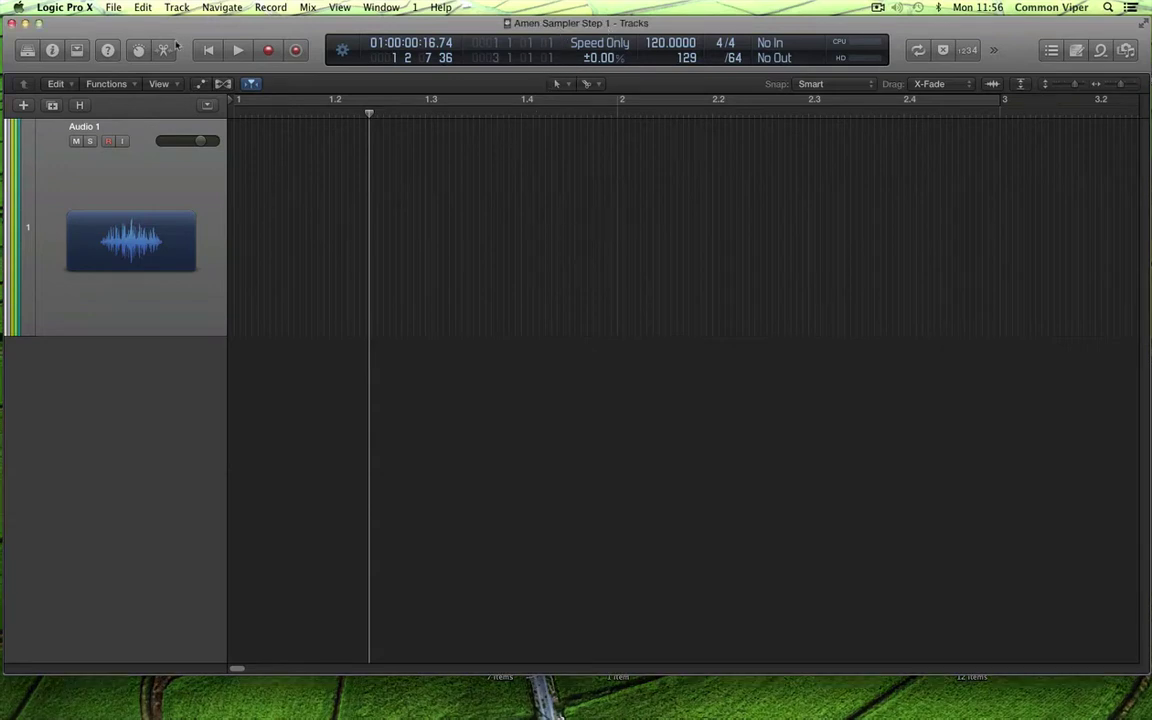
Save the project as Amen Sampler Step 1.logicx in the Amen Sampler Step 1 folder, organized as a folder
{"action": "left_click", "coordinate": [108, 8]}
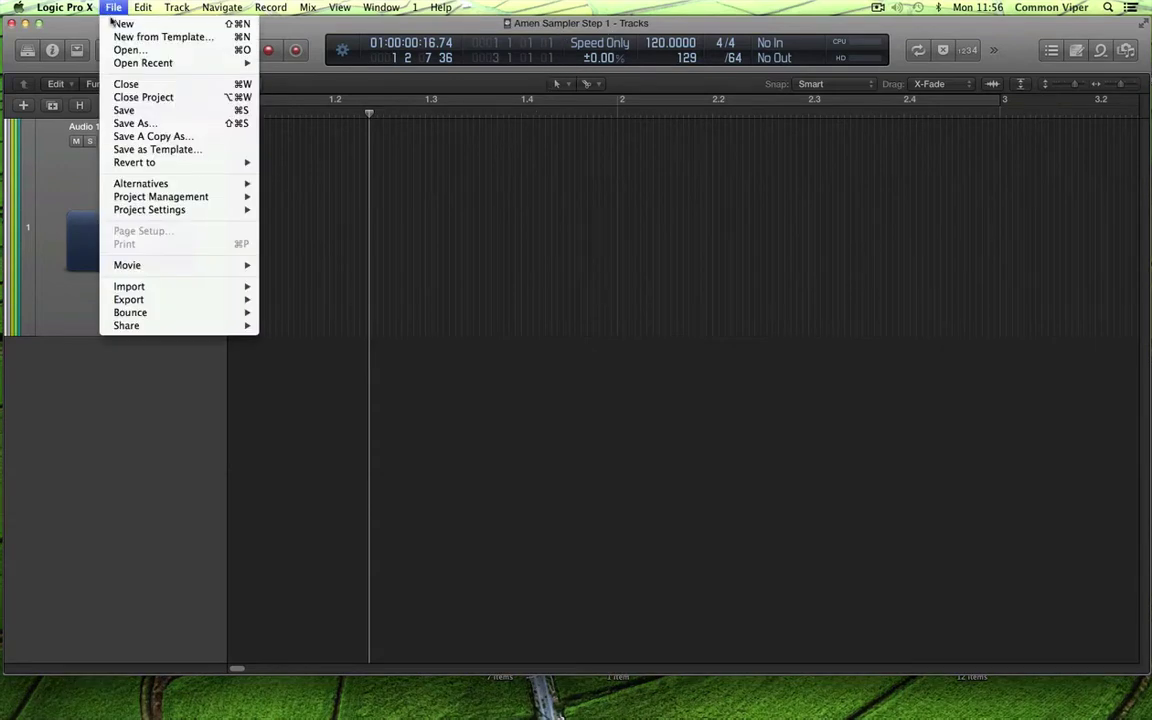
{"action": "left_click", "coordinate": [135, 124]}
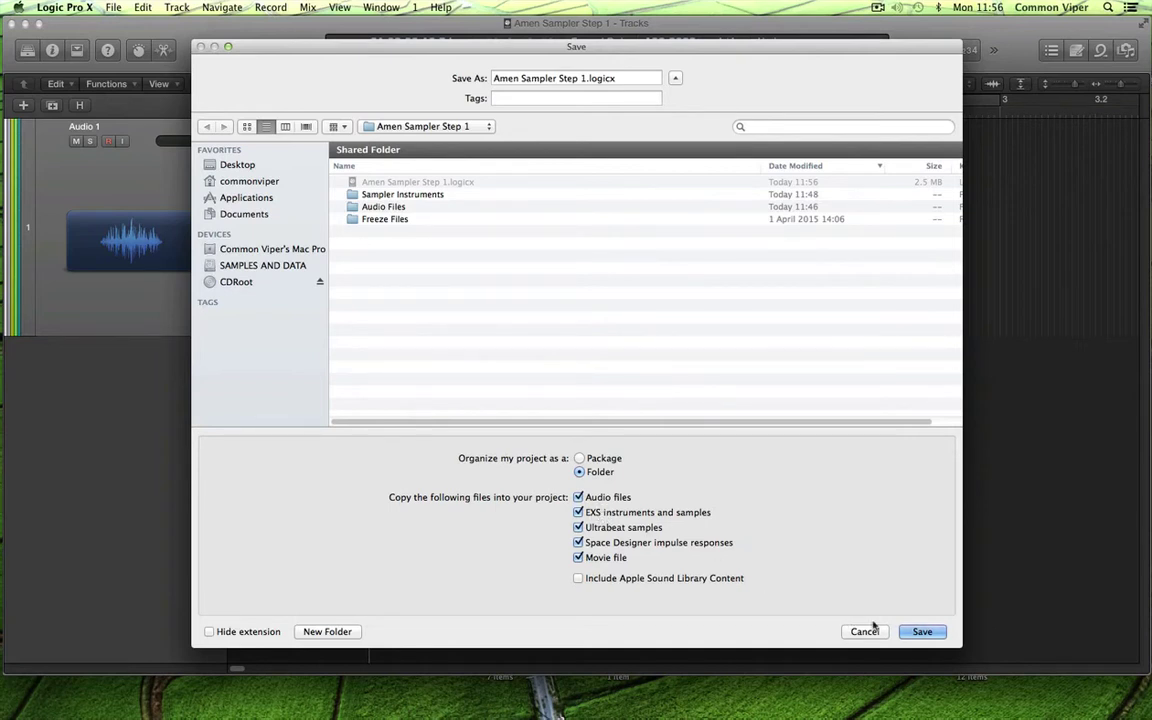
{"action": "left_click", "coordinate": [920, 631]}
{"action": "left_click", "coordinate": [676, 136]}
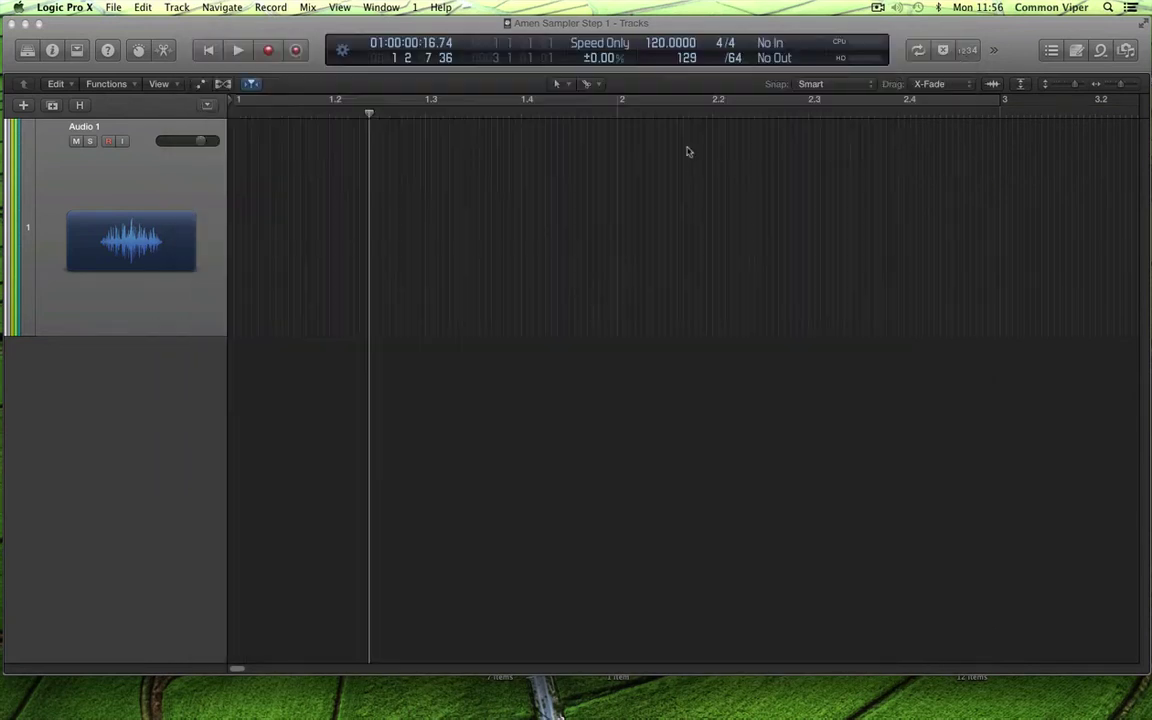
Add the audio file Amen Brother 1.wav from the AMEN folder to the project's audio files
{"action": "left_click", "coordinate": [1126, 50]}
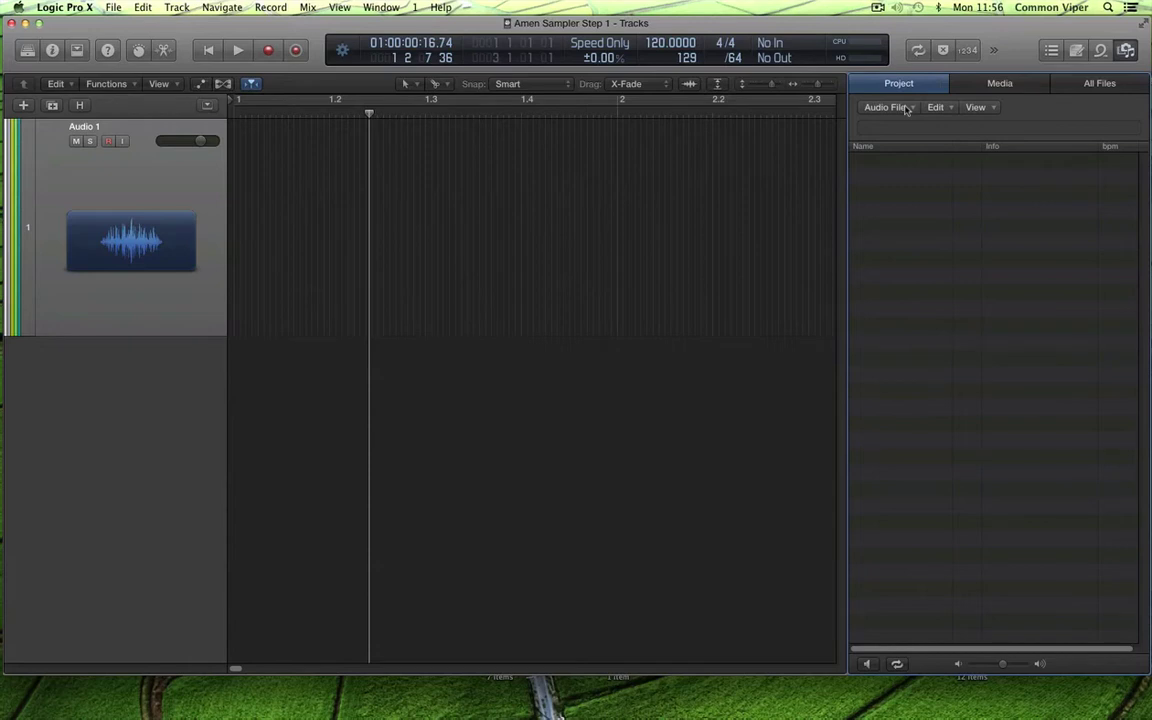
{"action": "left_click", "coordinate": [906, 108]}
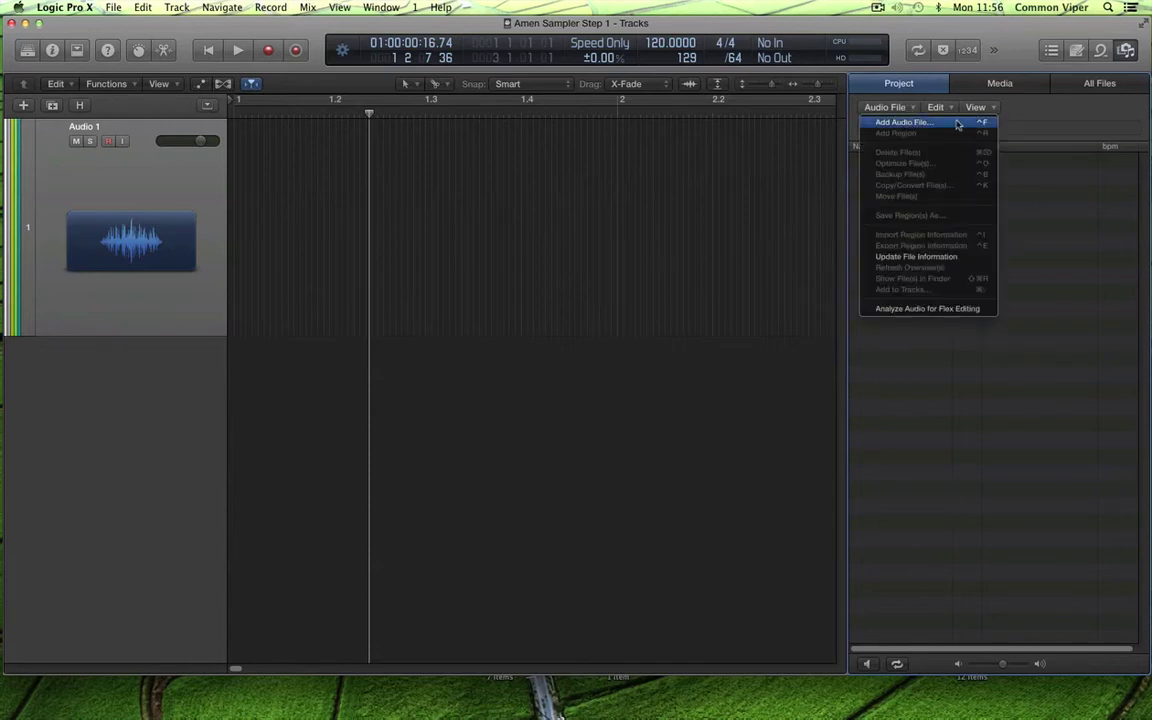
{"action": "left_click", "coordinate": [957, 123]}
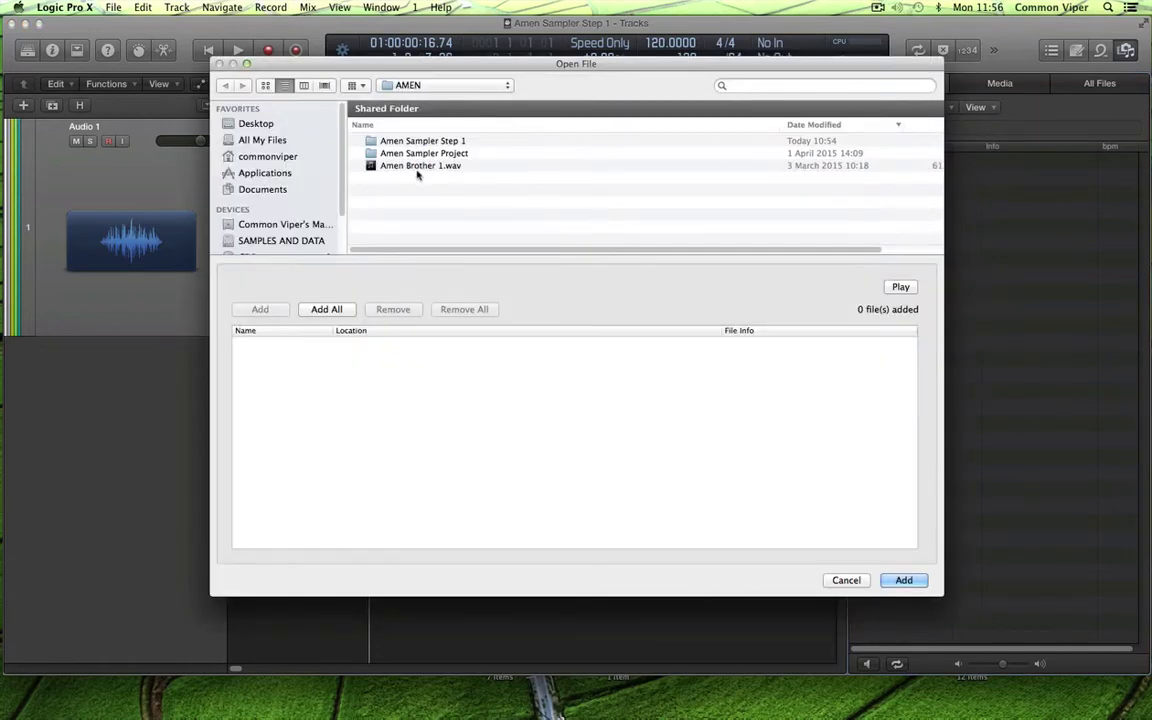
{"action": "left_click", "coordinate": [422, 166]}
{"action": "left_click", "coordinate": [259, 309]}
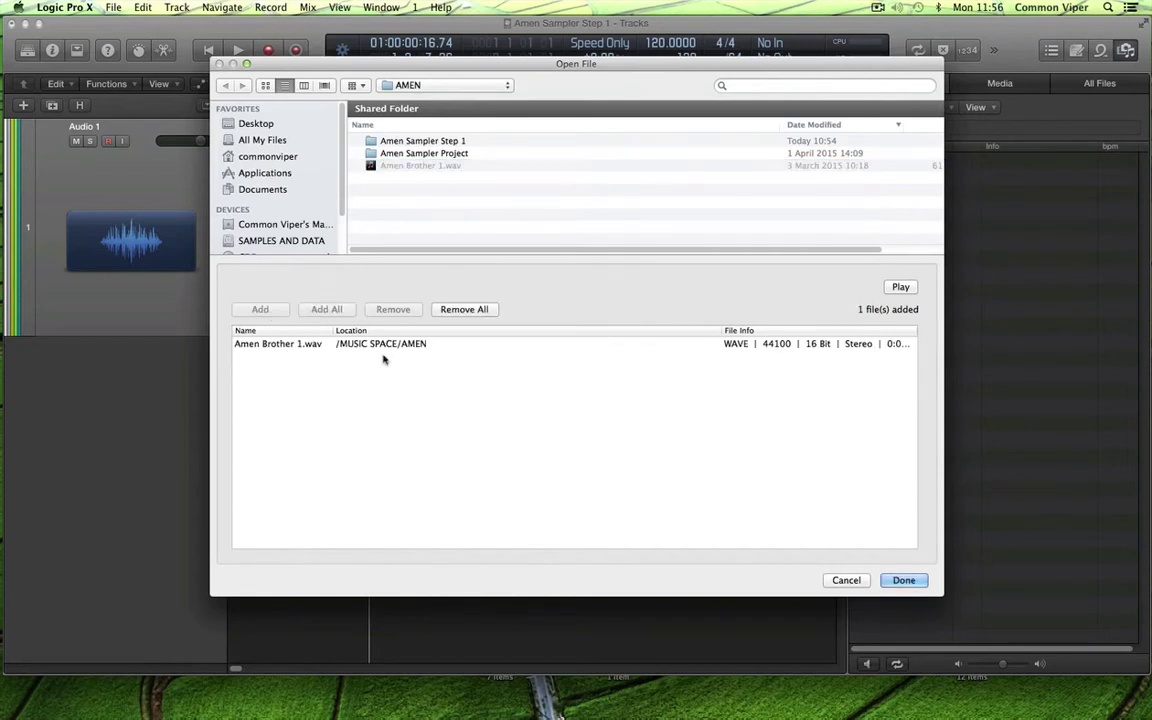
{"action": "left_click", "coordinate": [903, 580]}
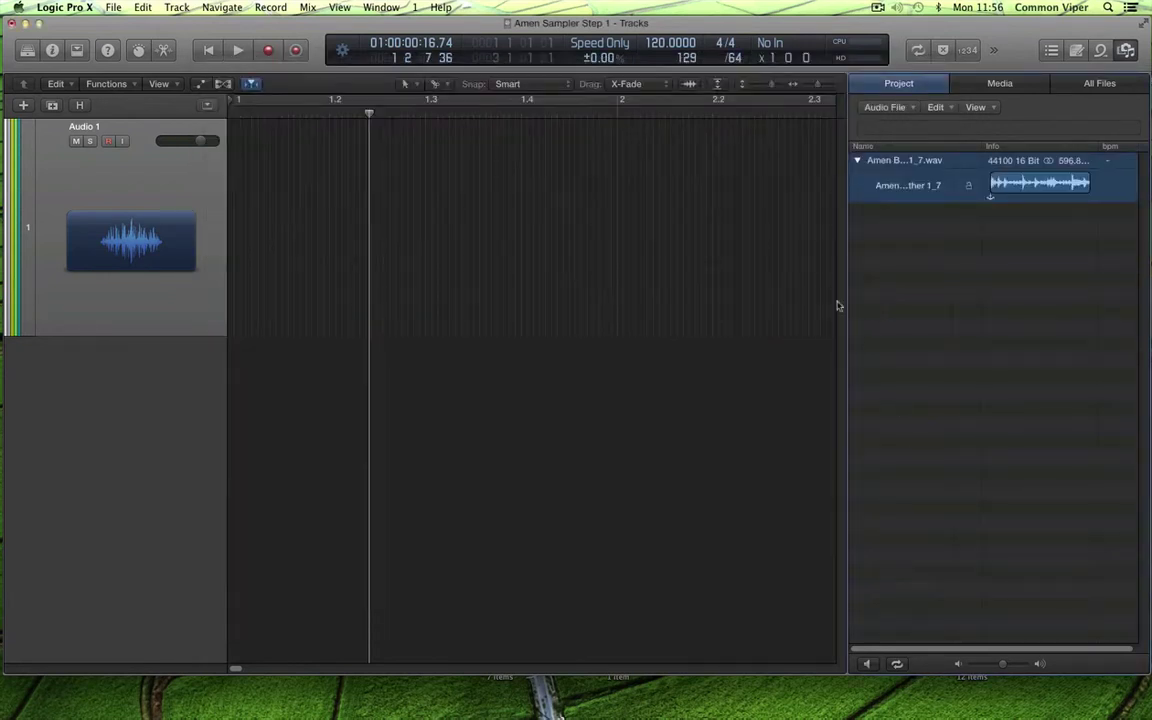
Place the Amen Brother audio on the Audio 1 track at the start of bar 1 and hide the project browser
{"action": "left_click_drag", "start_coordinate": [896, 172], "coordinate": [234, 224]}
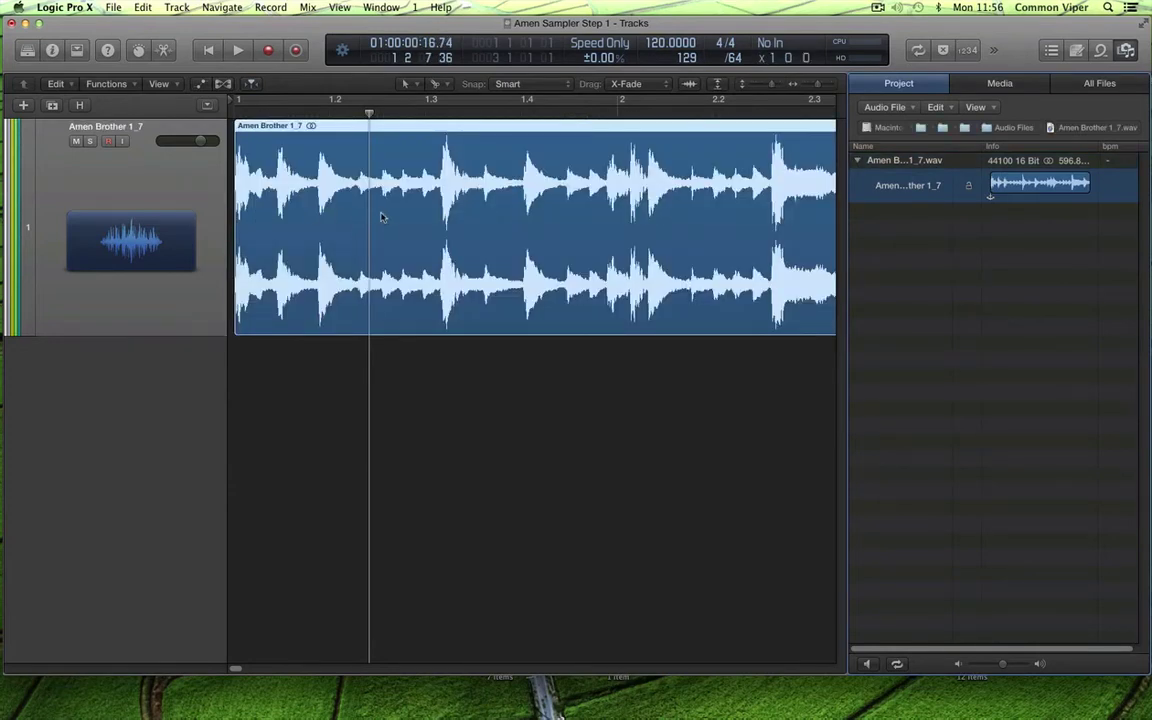
{"action": "left_click", "coordinate": [359, 217]}
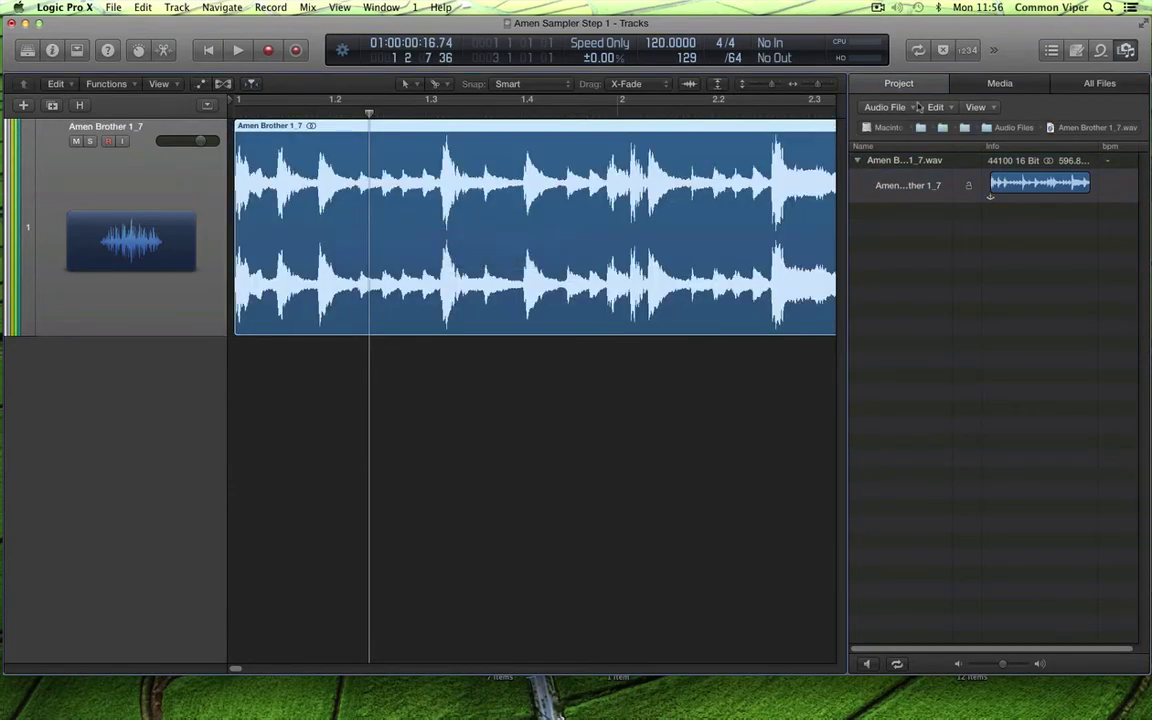
{"action": "left_click", "coordinate": [1126, 51]}
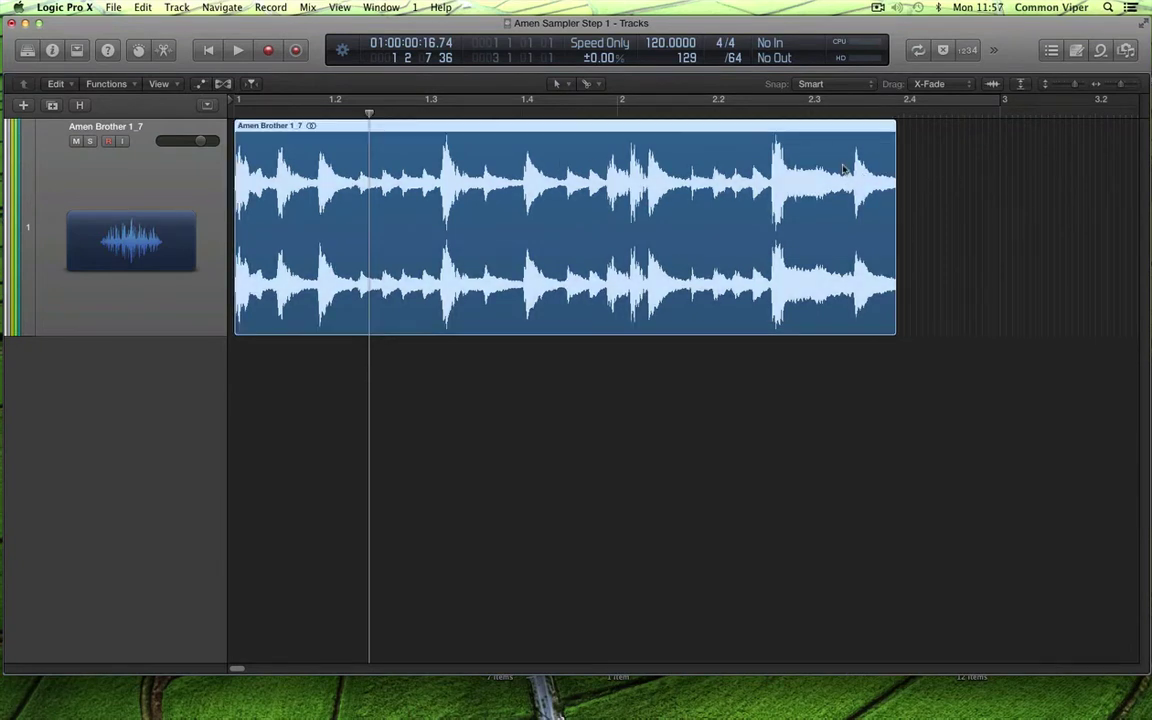
Set the locators to the Amen Brother region with cycle mode on, and audition the loop
{"action": "left_click", "coordinate": [213, 7]}
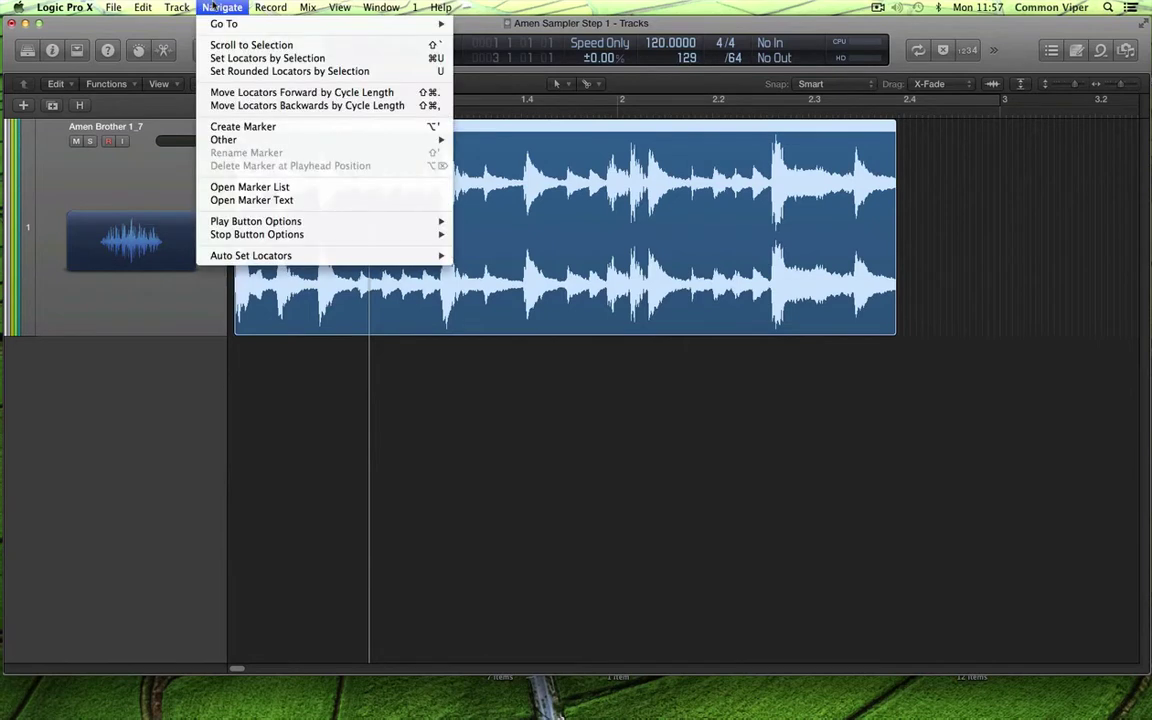
{"action": "left_click", "coordinate": [358, 60]}
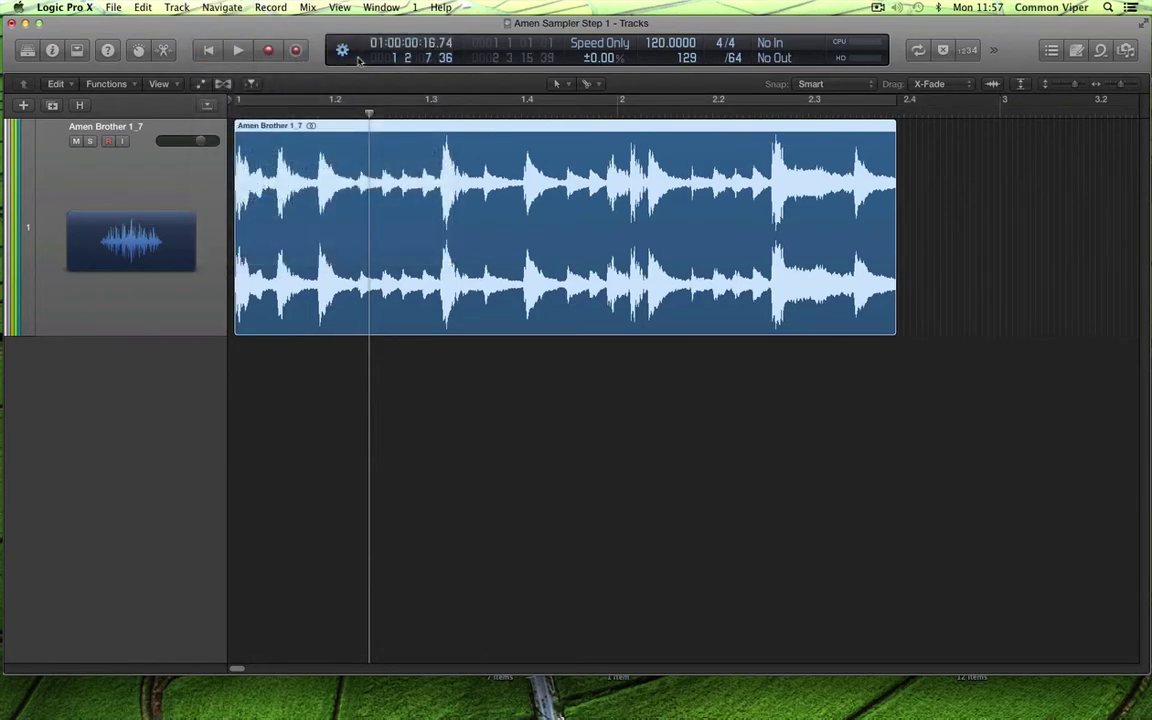
{"action": "left_click", "coordinate": [399, 104]}
{"action": "left_click", "coordinate": [918, 54]}
{"action": "left_click", "coordinate": [918, 54]}
{"action": "key", "text": "space"}
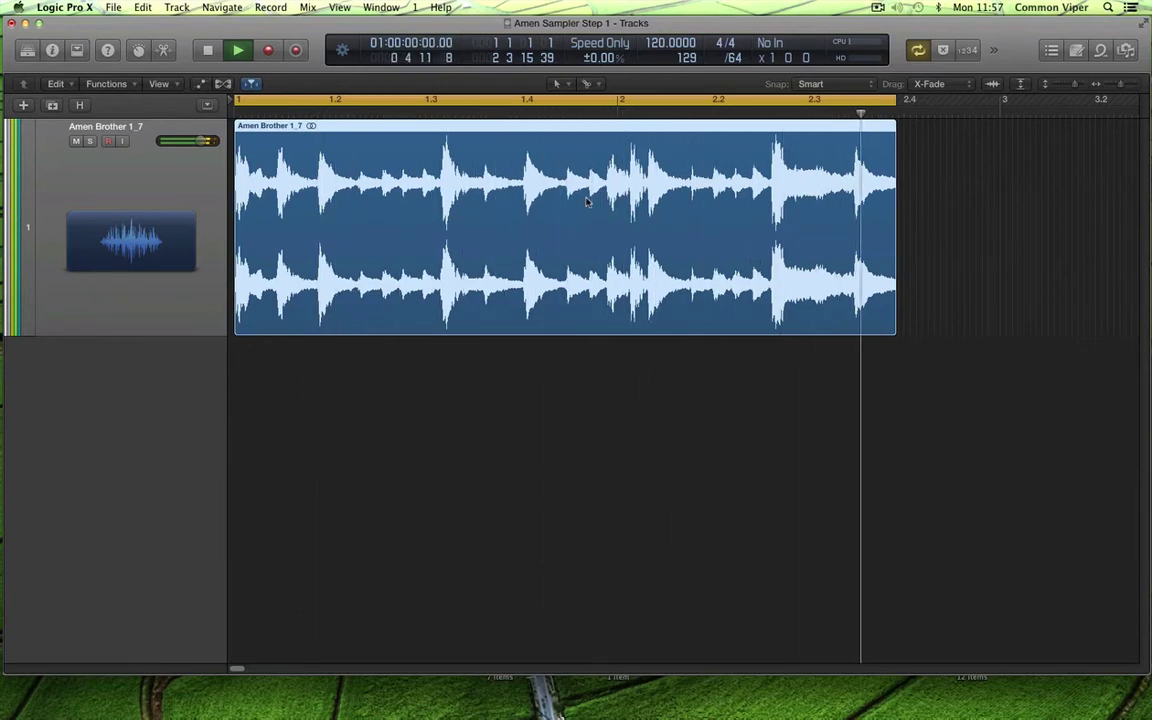
{"action": "key", "text": "space"}
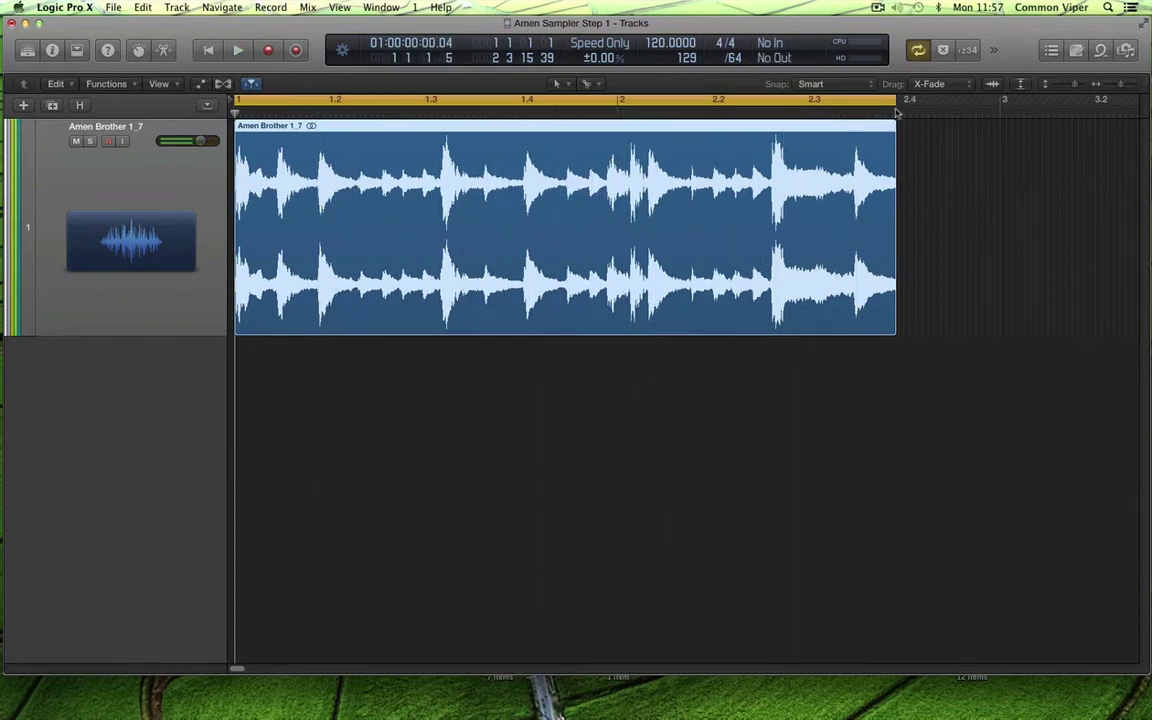
With the cycle range extended to bar 3, adjust the tempo globally using region length and locators, and audition the loop
{"action": "left_click_drag", "start_coordinate": [897, 108], "coordinate": [1002, 120]}
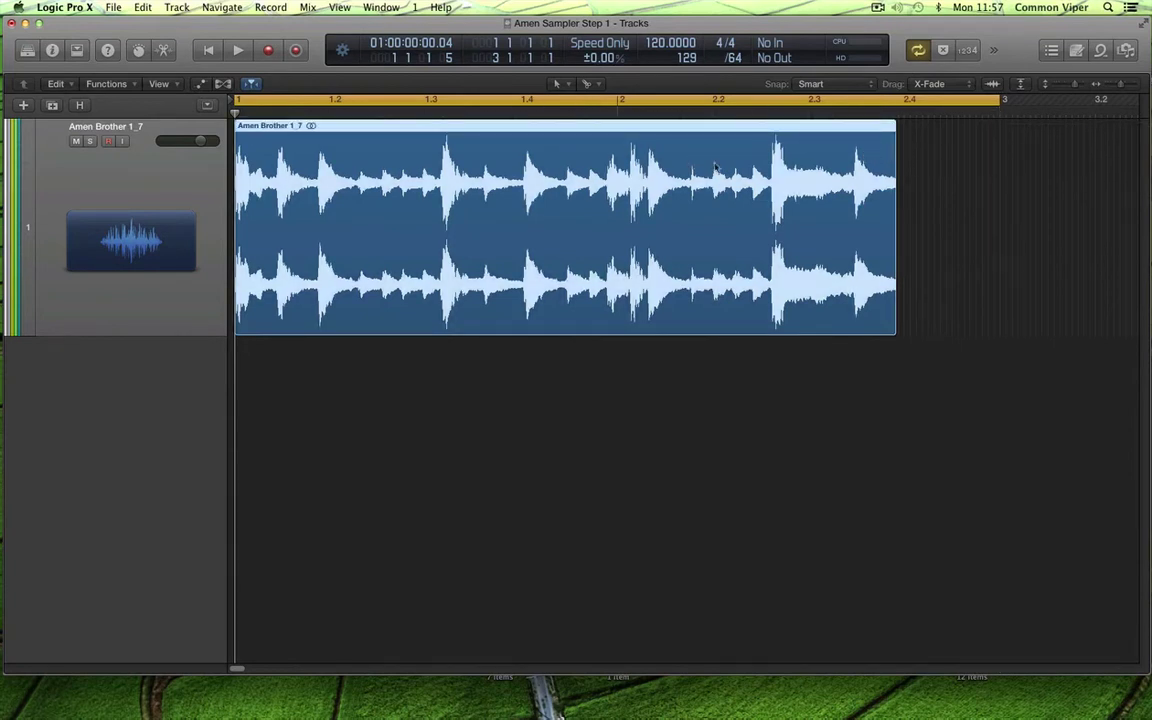
{"action": "left_click", "coordinate": [143, 8]}
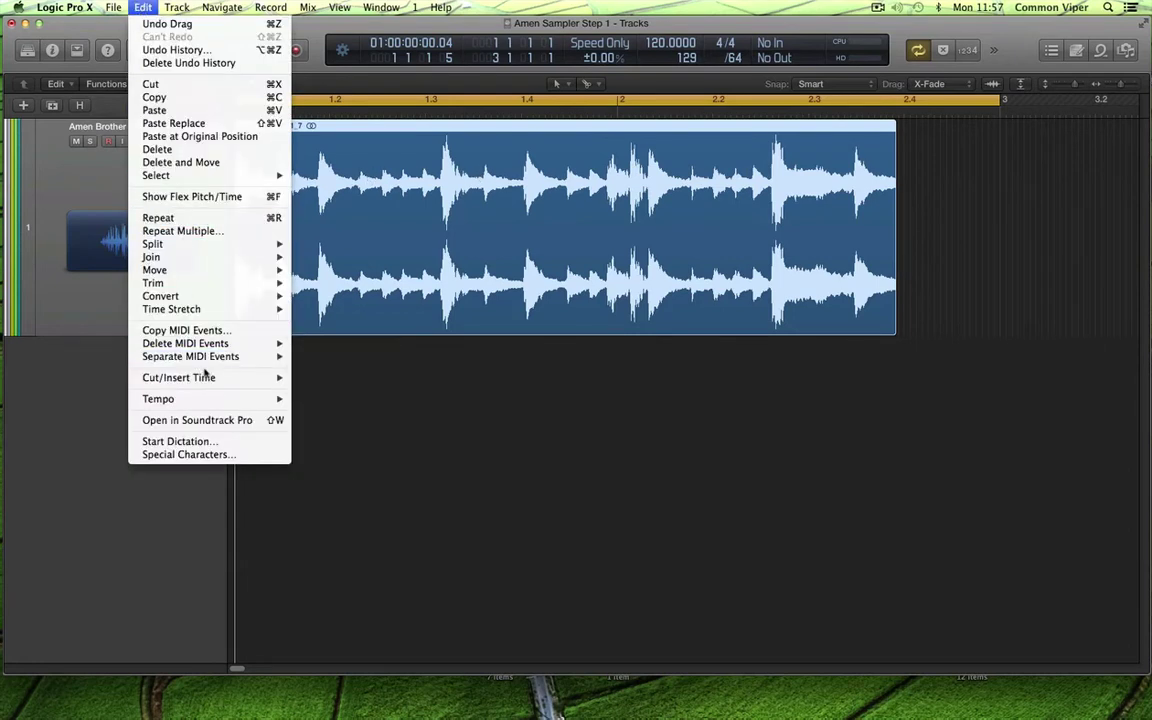
{"action": "mouse_move", "coordinate": [203, 400]}
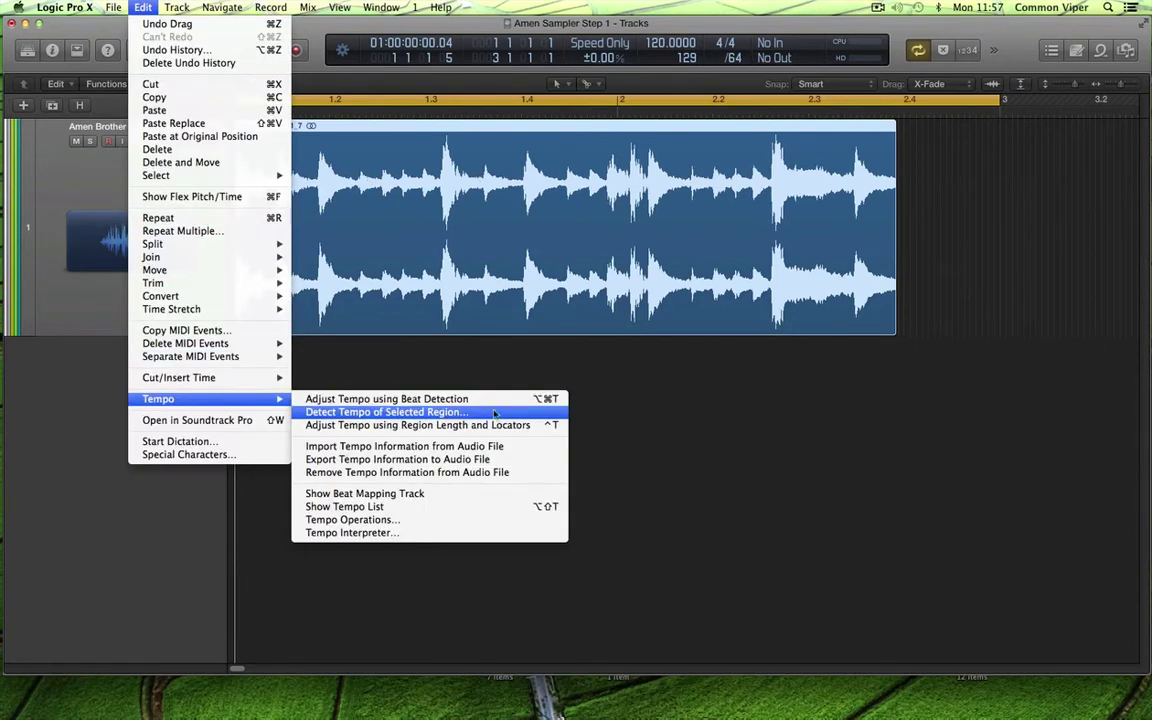
{"action": "left_click", "coordinate": [549, 426]}
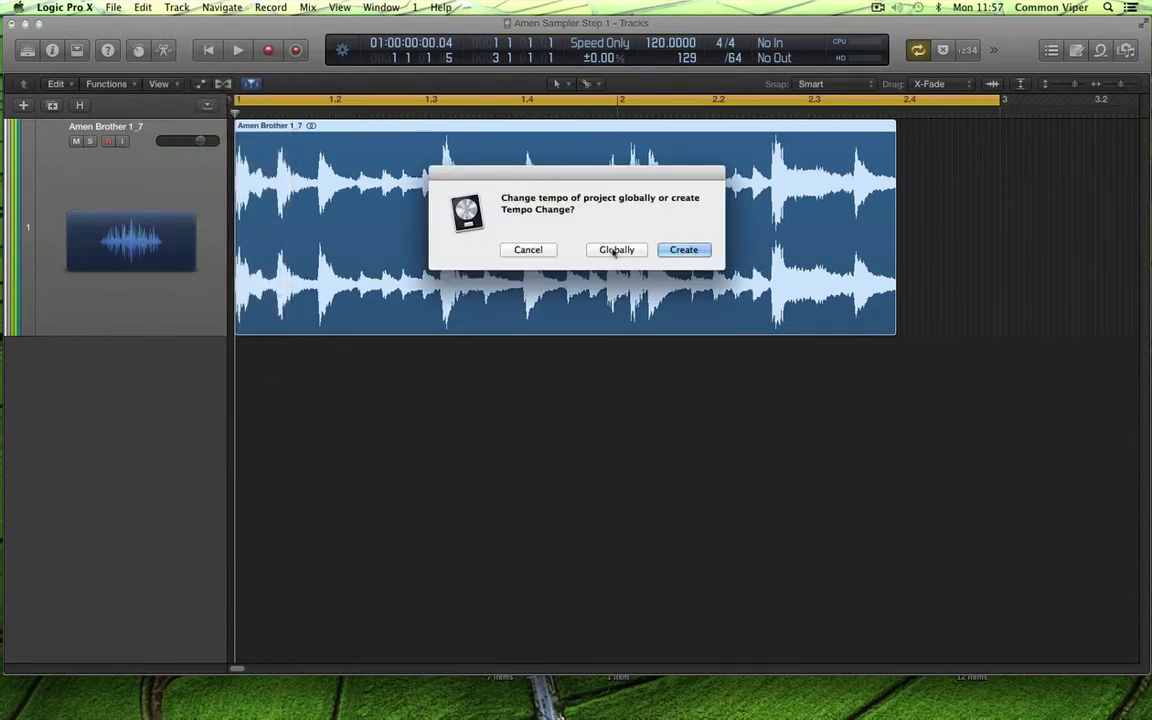
{"action": "left_click", "coordinate": [615, 250]}
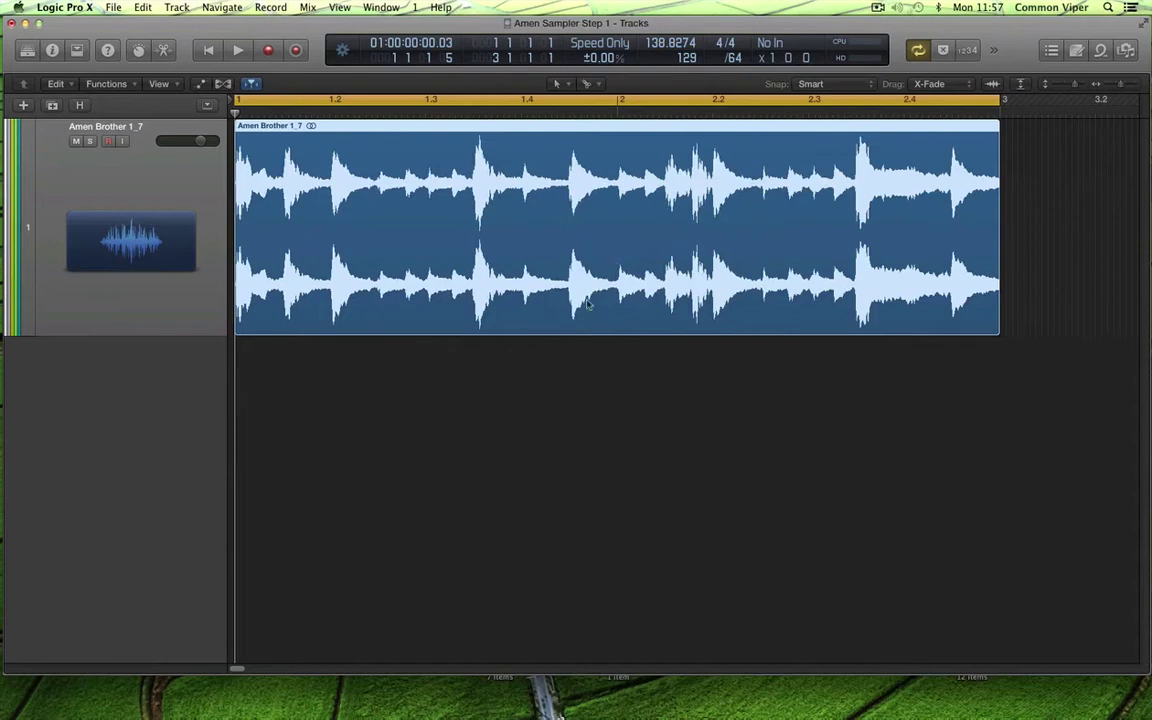
{"action": "key", "text": "space"}
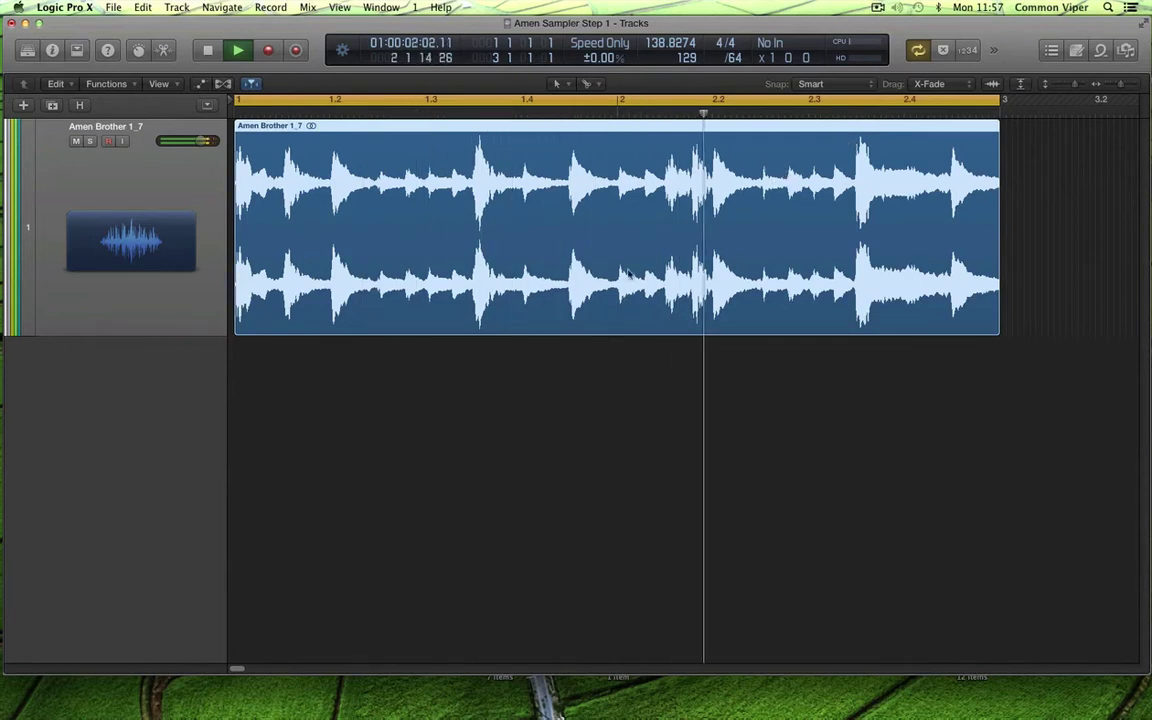
{"action": "key", "text": "space"}
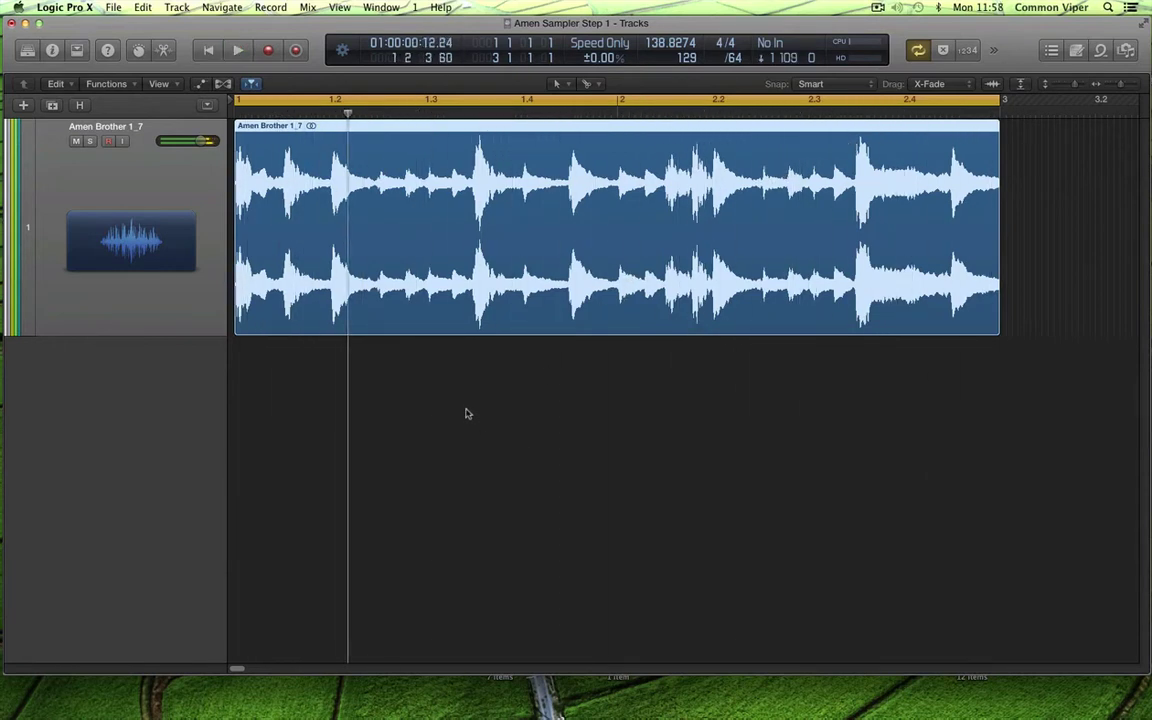
Split the whole Amen Brother region into 16 equal eighth-note slices with the Scissors Tool
{"action": "left_click", "coordinate": [592, 84]}
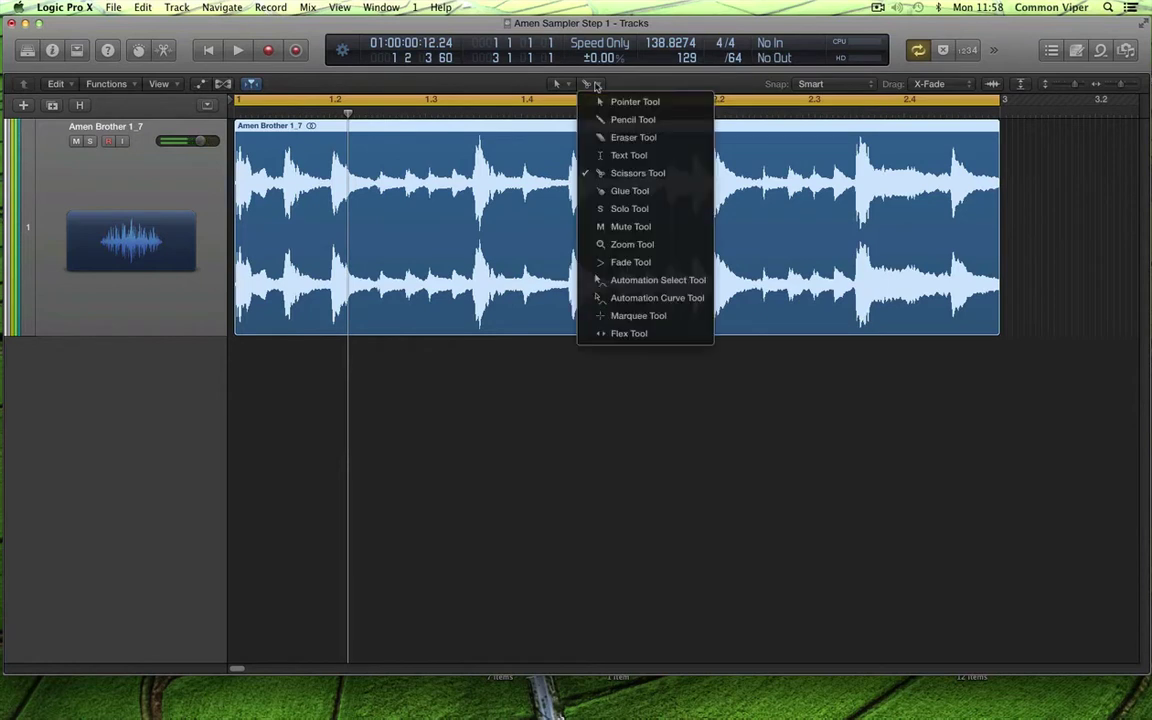
{"action": "left_click", "coordinate": [650, 173]}
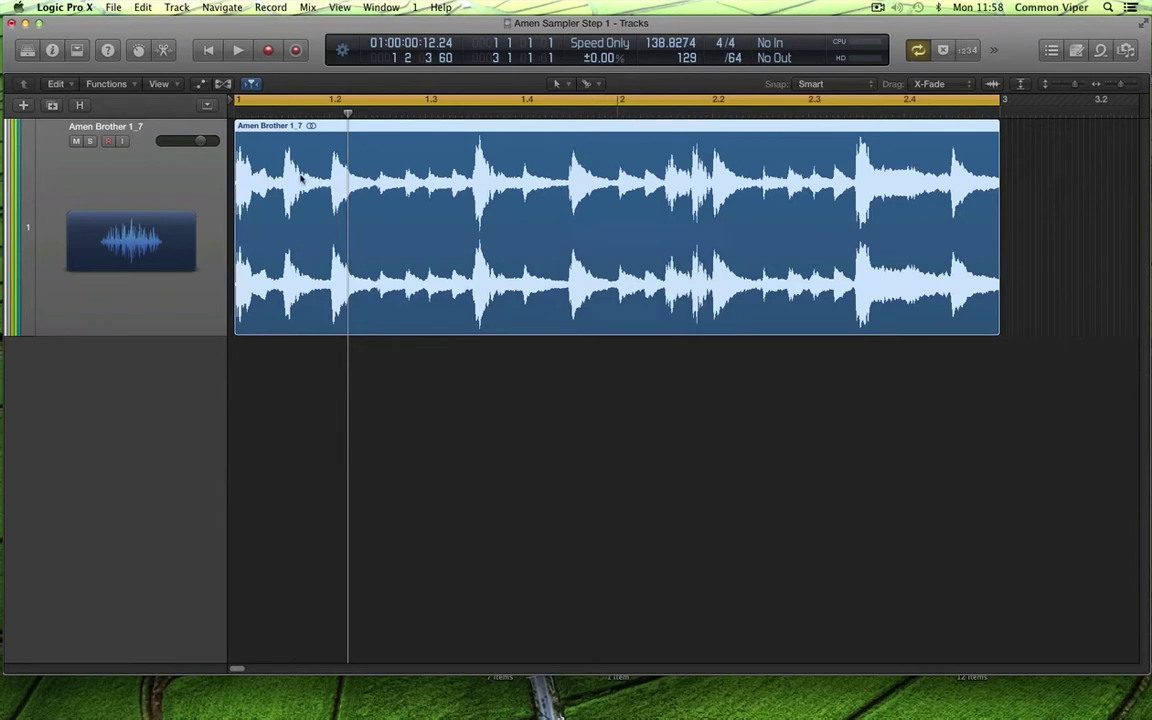
{"action": "left_click", "coordinate": [271, 224], "text": "alt"}
{"action": "left_click_drag", "start_coordinate": [269, 225], "coordinate": [281, 226]}
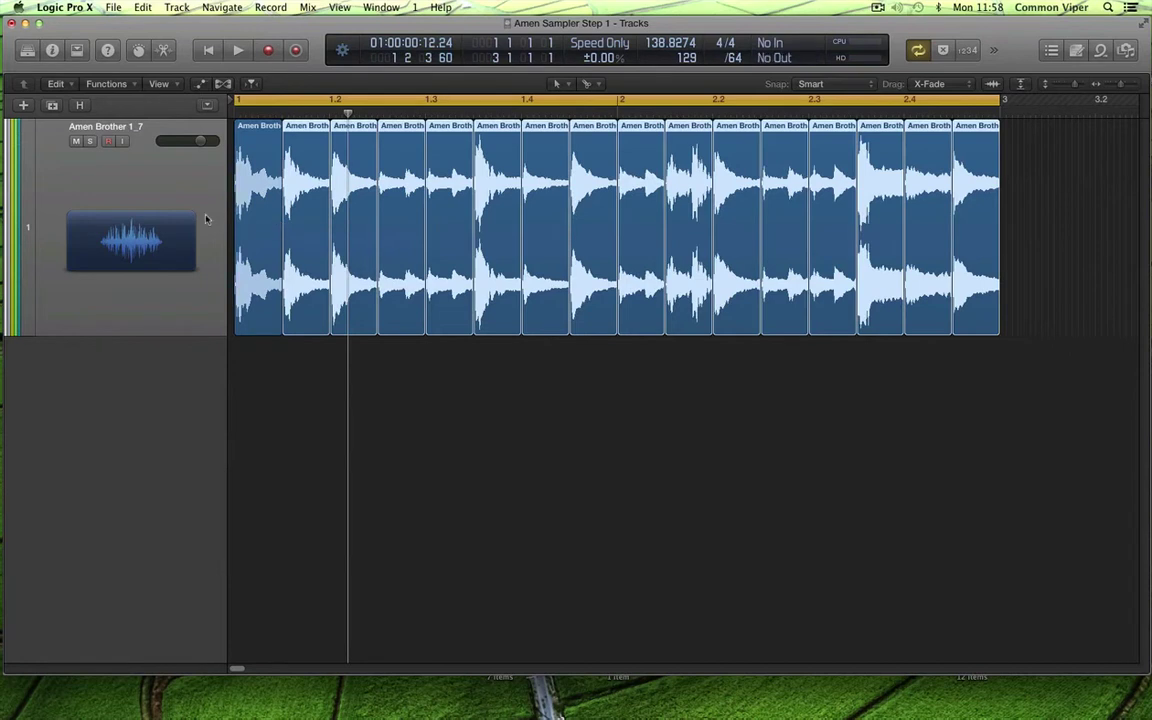
Convert all the slices to a new sampler track named Amen Brother CHOP, with zones from regions and trigger notes C0 to G8
{"action": "left_click_drag", "start_coordinate": [1041, 224], "coordinate": [242, 193]}
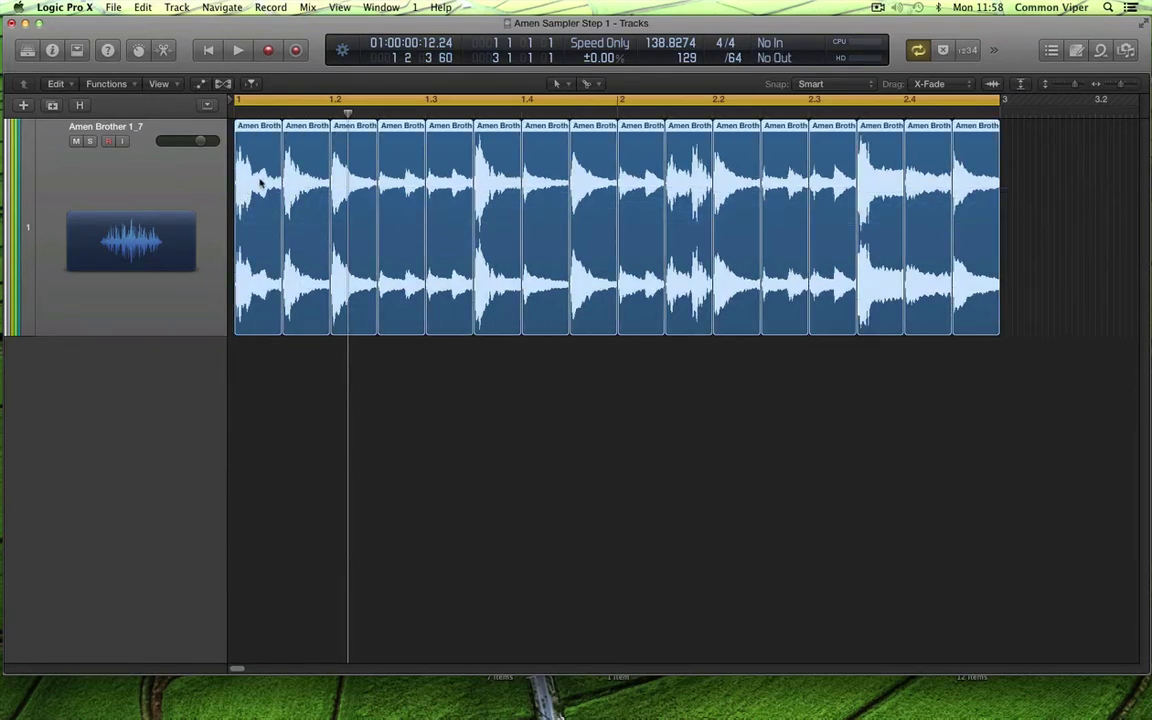
{"action": "right_click", "coordinate": [263, 181]}
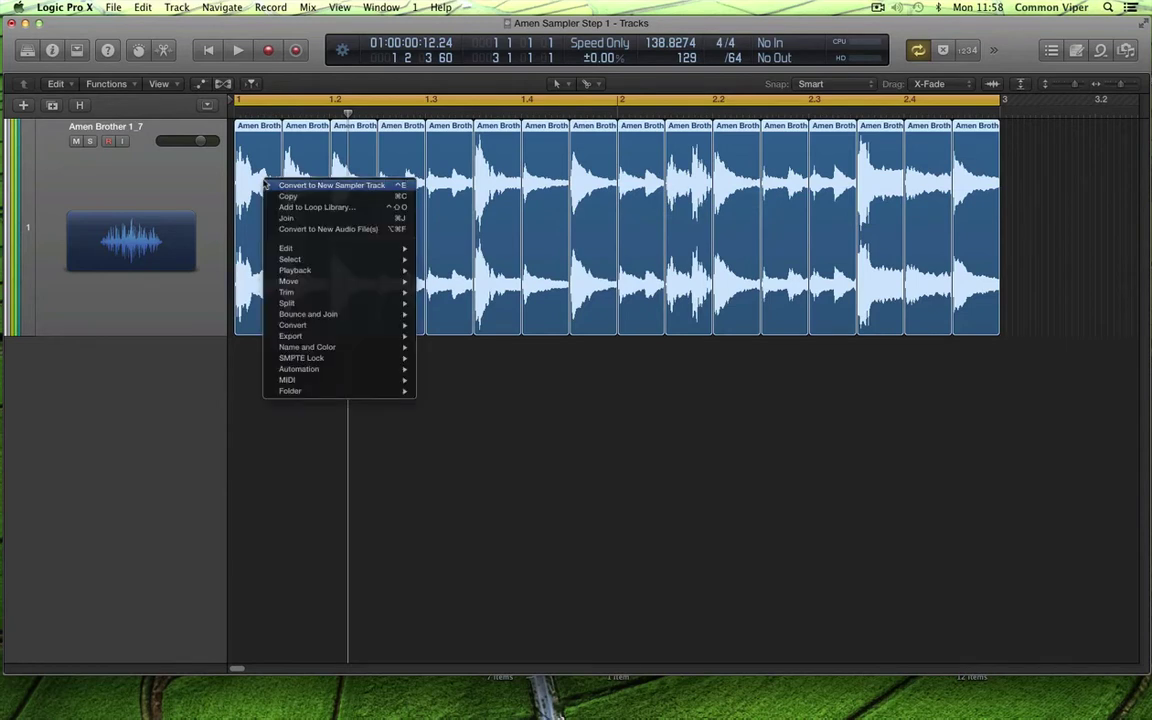
{"action": "mouse_move", "coordinate": [340, 325]}
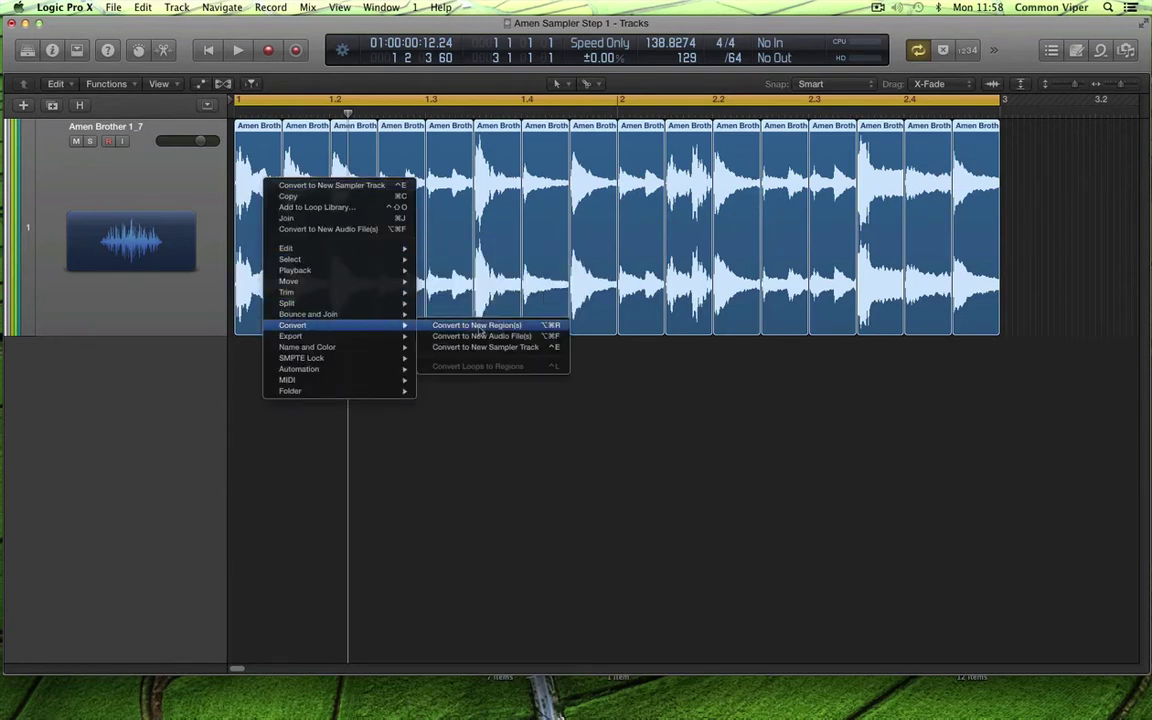
{"action": "left_click", "coordinate": [537, 352]}
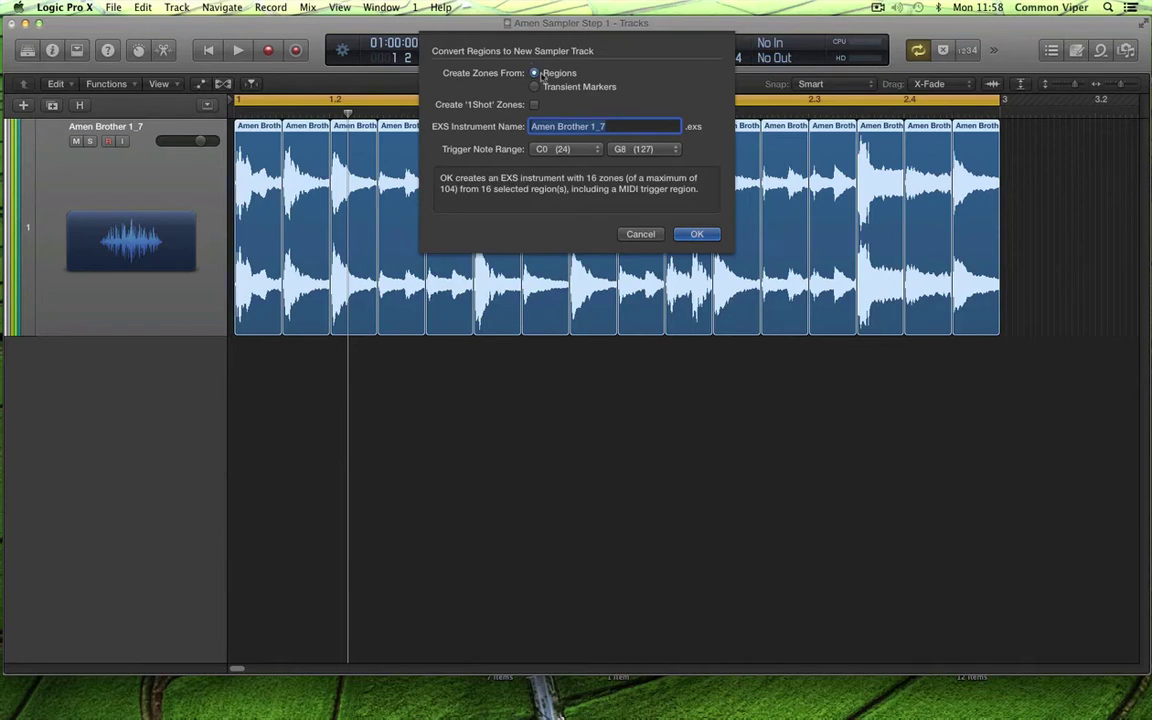
{"action": "double_click", "coordinate": [598, 126]}
{"action": "type", "text": "CHOP"}
{"action": "left_click", "coordinate": [595, 149]}
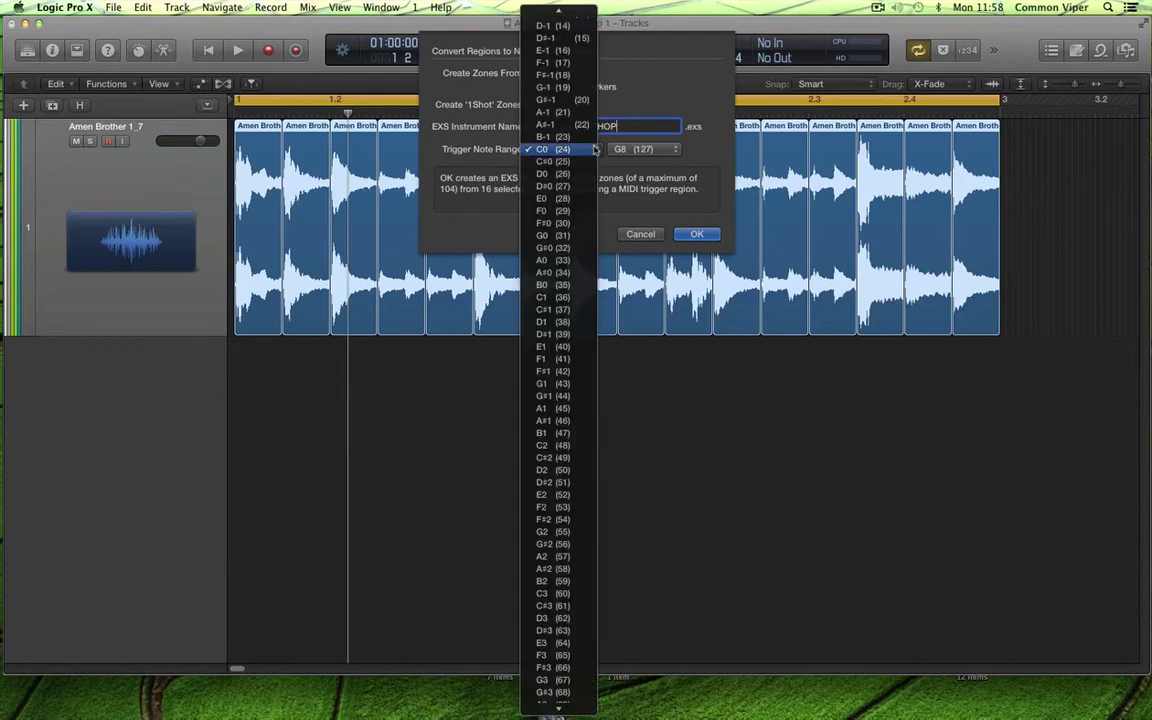
{"action": "left_click", "coordinate": [577, 150]}
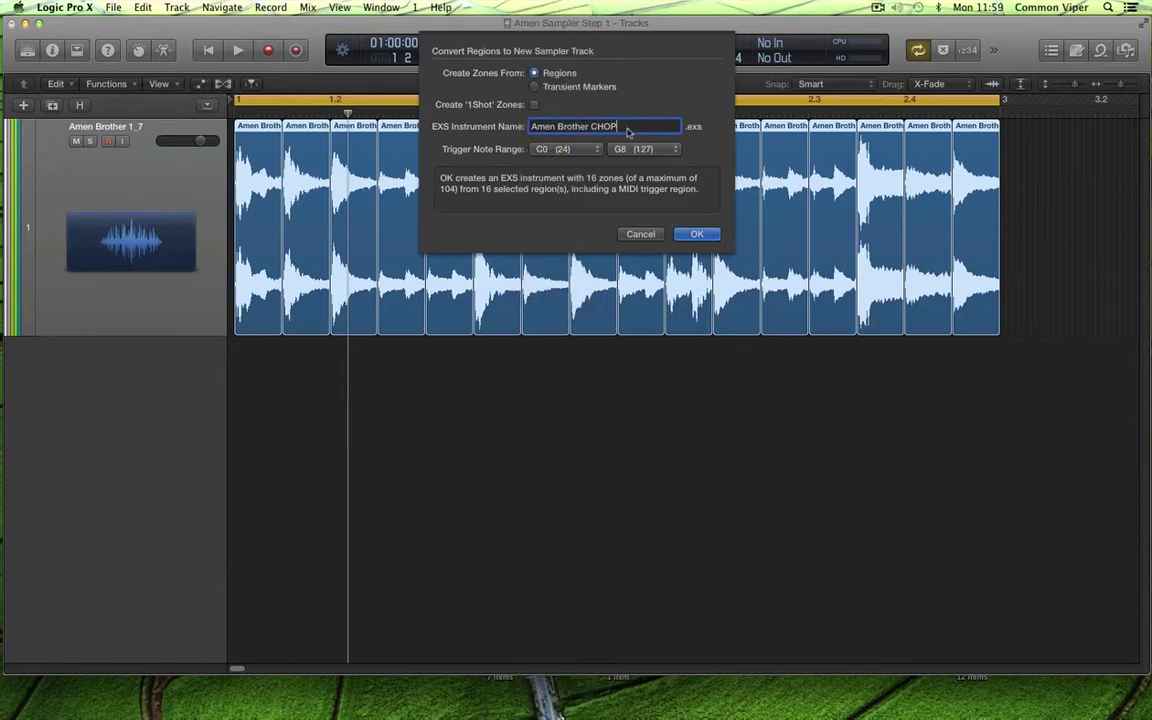
{"action": "left_click", "coordinate": [700, 236]}
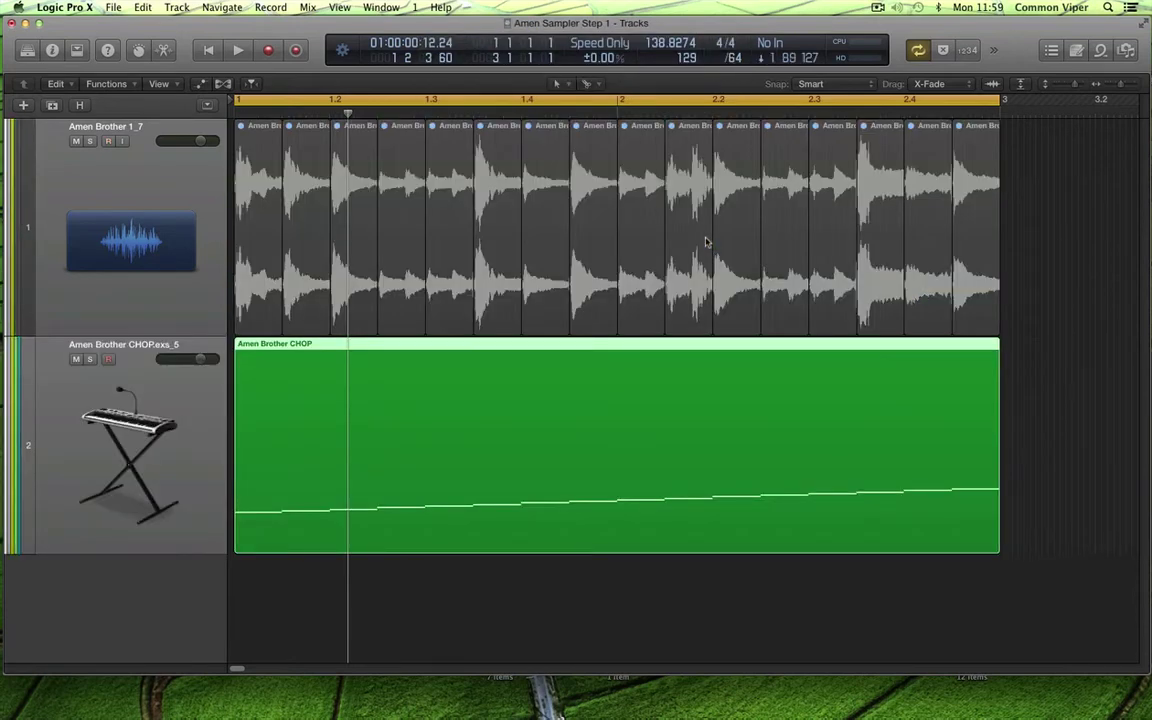
Select the Amen Brother CHOP track and check its channel strip in the mixer
{"action": "left_click_drag", "start_coordinate": [1055, 222], "coordinate": [263, 268]}
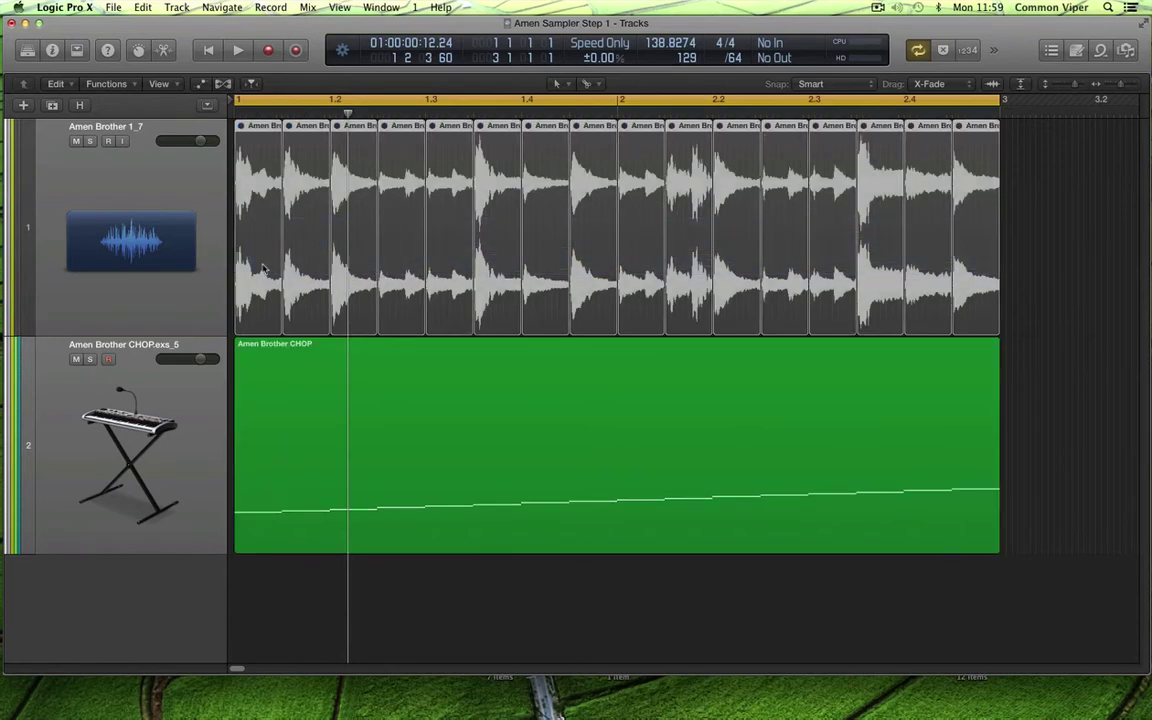
{"action": "left_click", "coordinate": [156, 372]}
{"action": "key", "text": "x"}
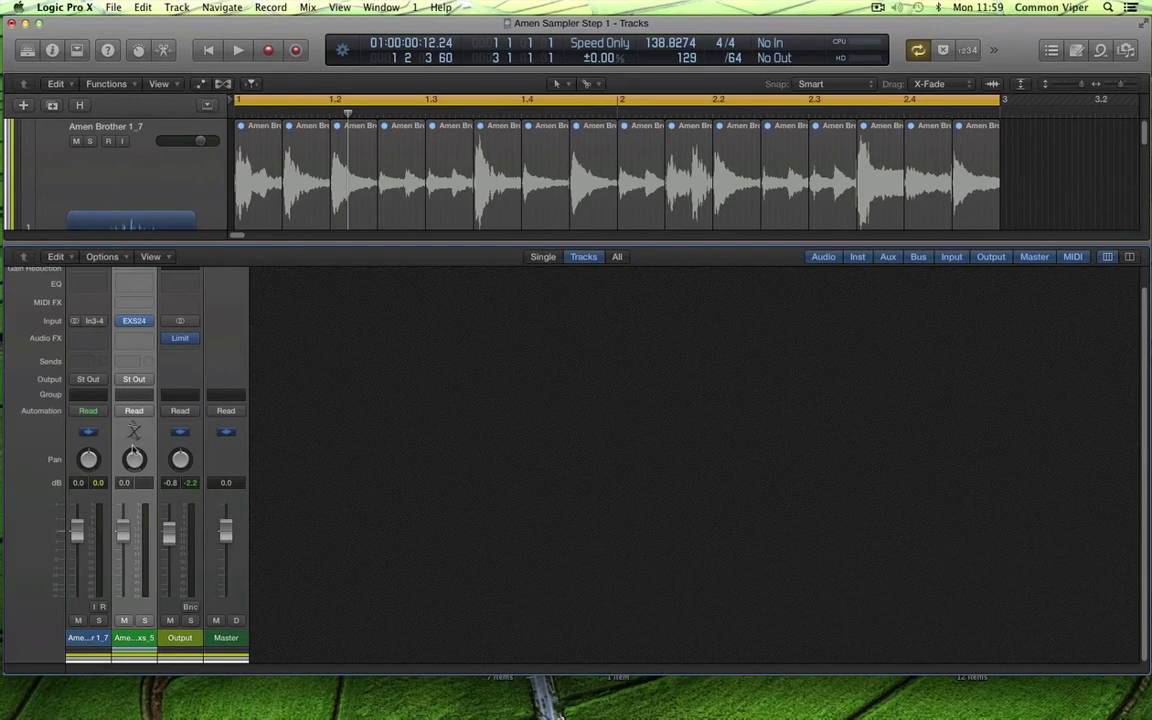
{"action": "key", "text": "x"}
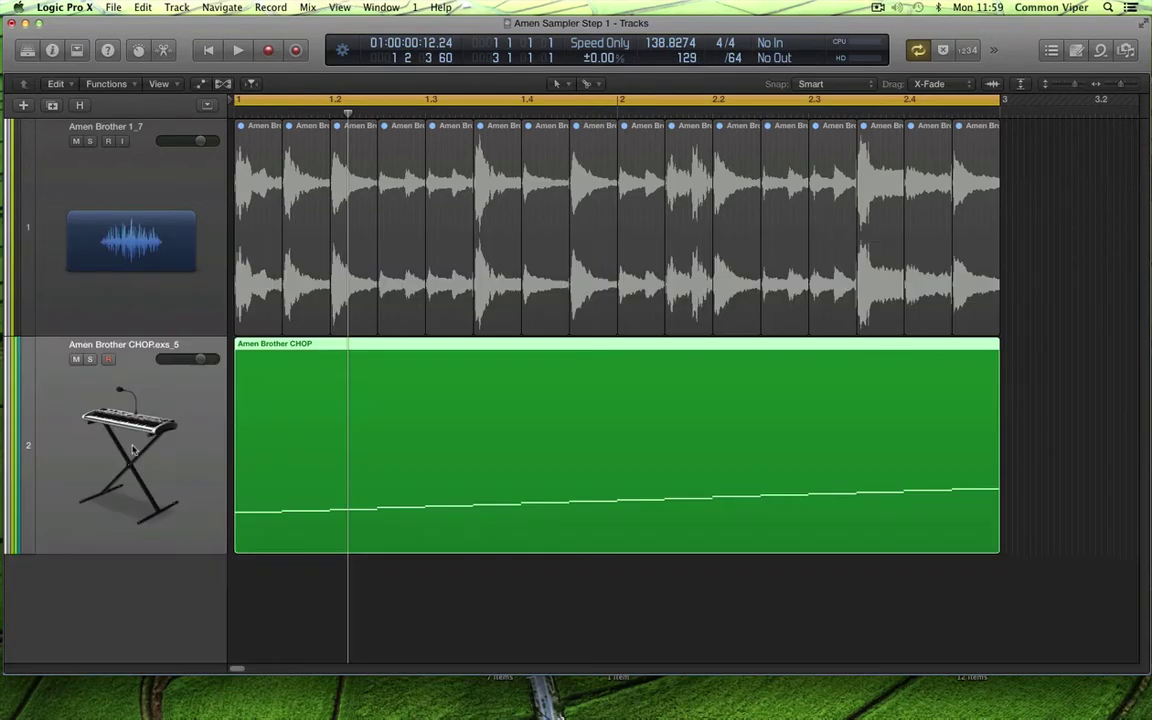
Open the Amen Brother CHOP region in the Piano Roll, audition its first four slice notes and play the loop
{"action": "double_click", "coordinate": [334, 401]}
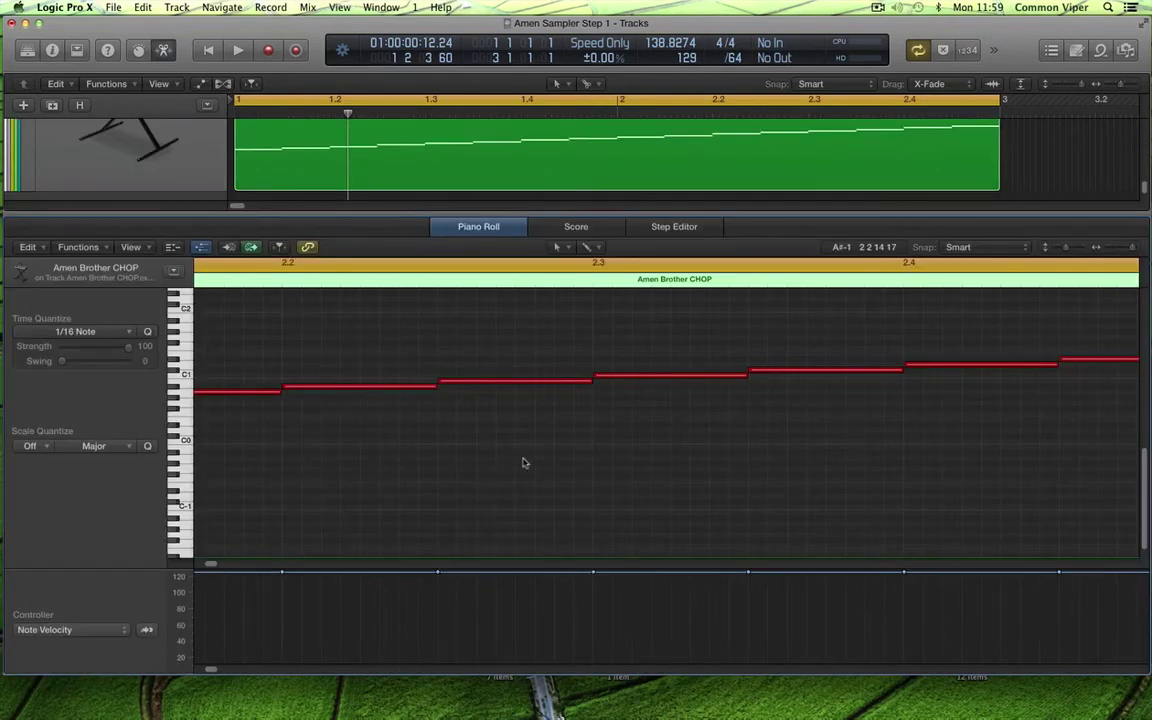
{"action": "left_click_drag", "start_coordinate": [1132, 247], "coordinate": [1122, 249]}
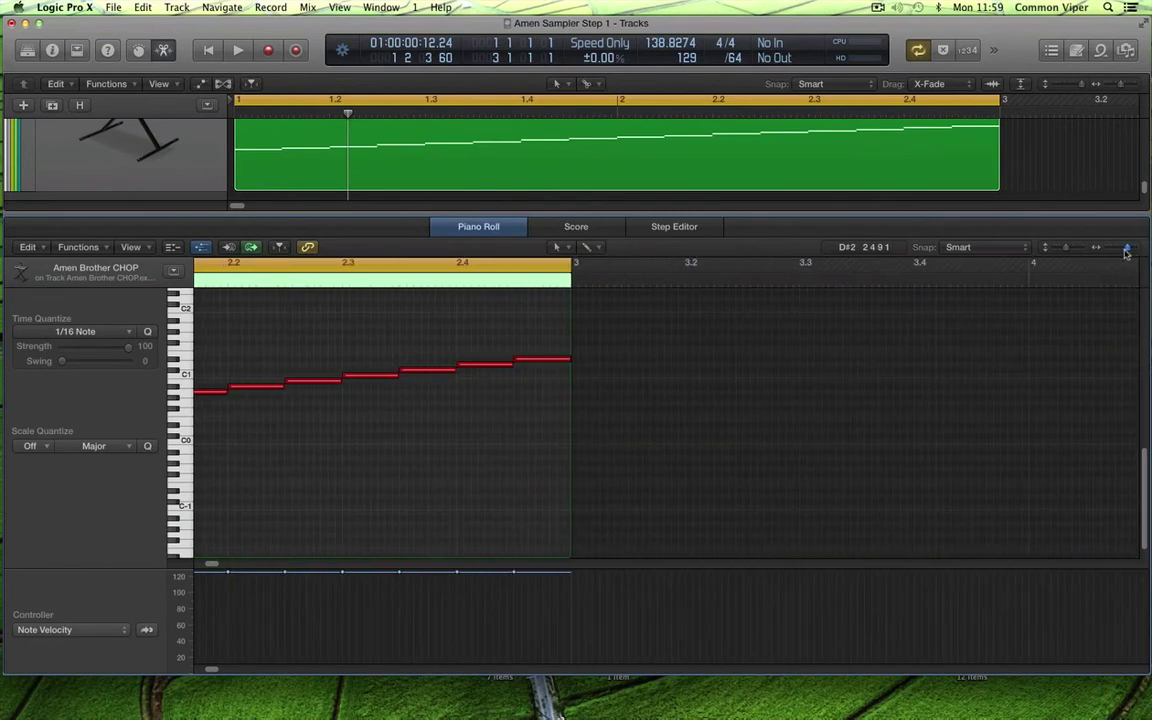
{"action": "key", "text": "z"}
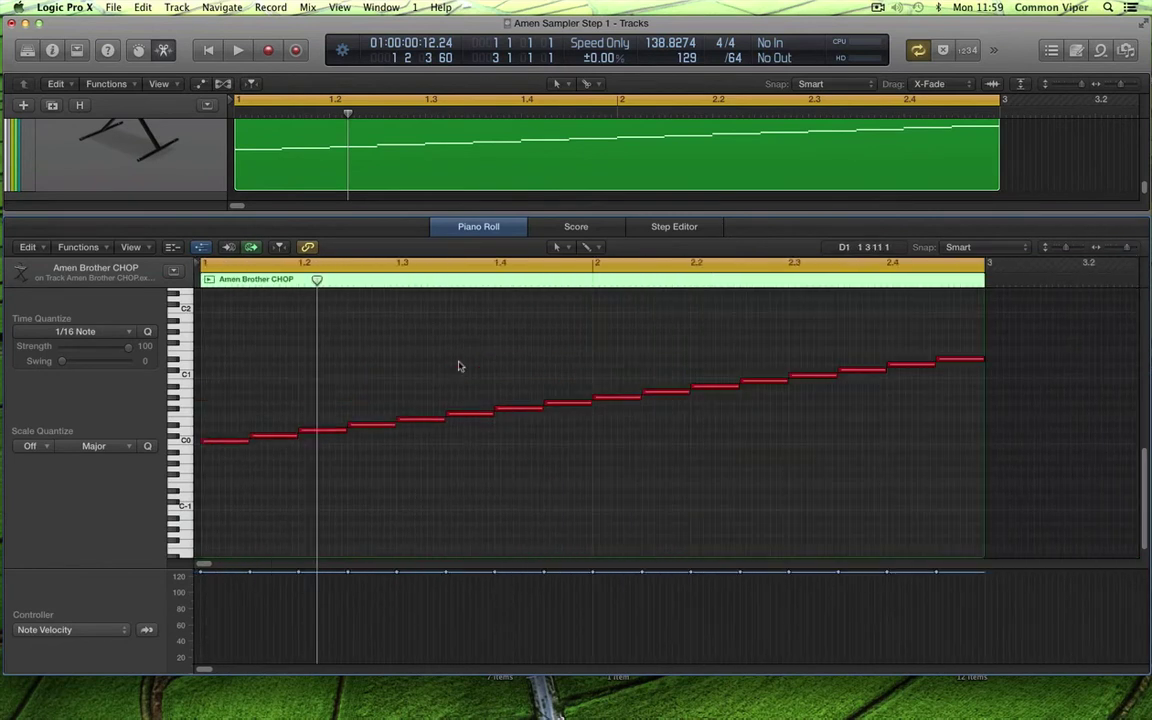
{"action": "left_click", "coordinate": [213, 441]}
{"action": "left_click", "coordinate": [258, 437]}
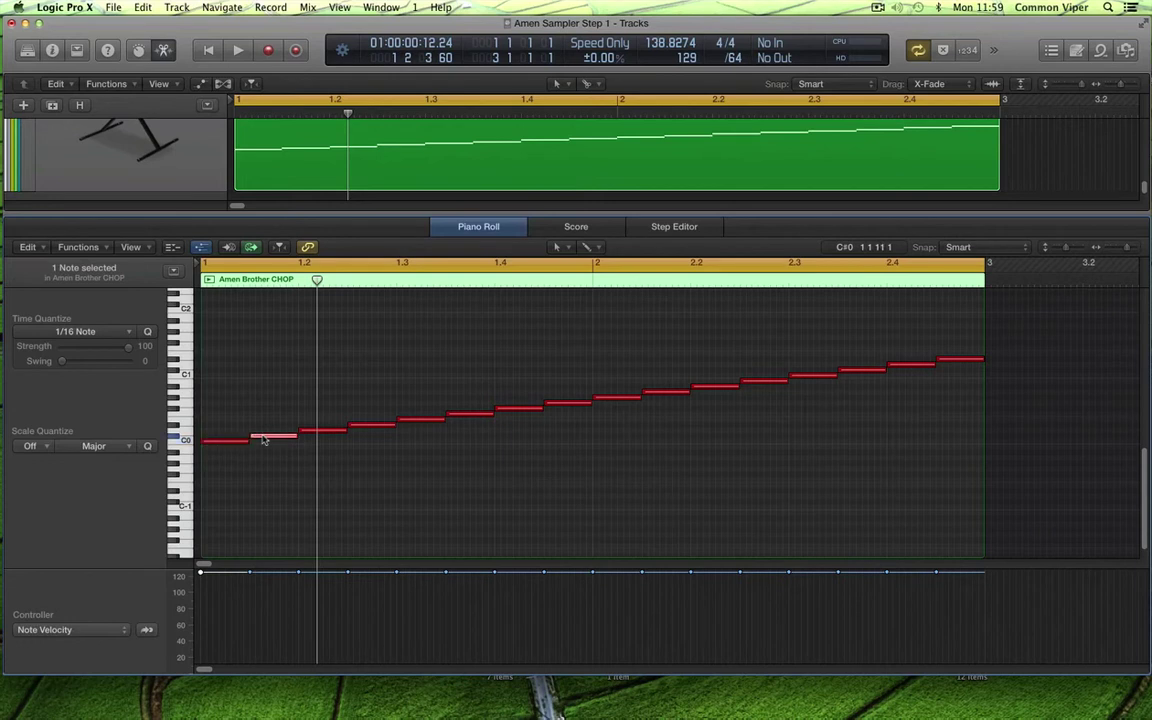
{"action": "left_click", "coordinate": [224, 442]}
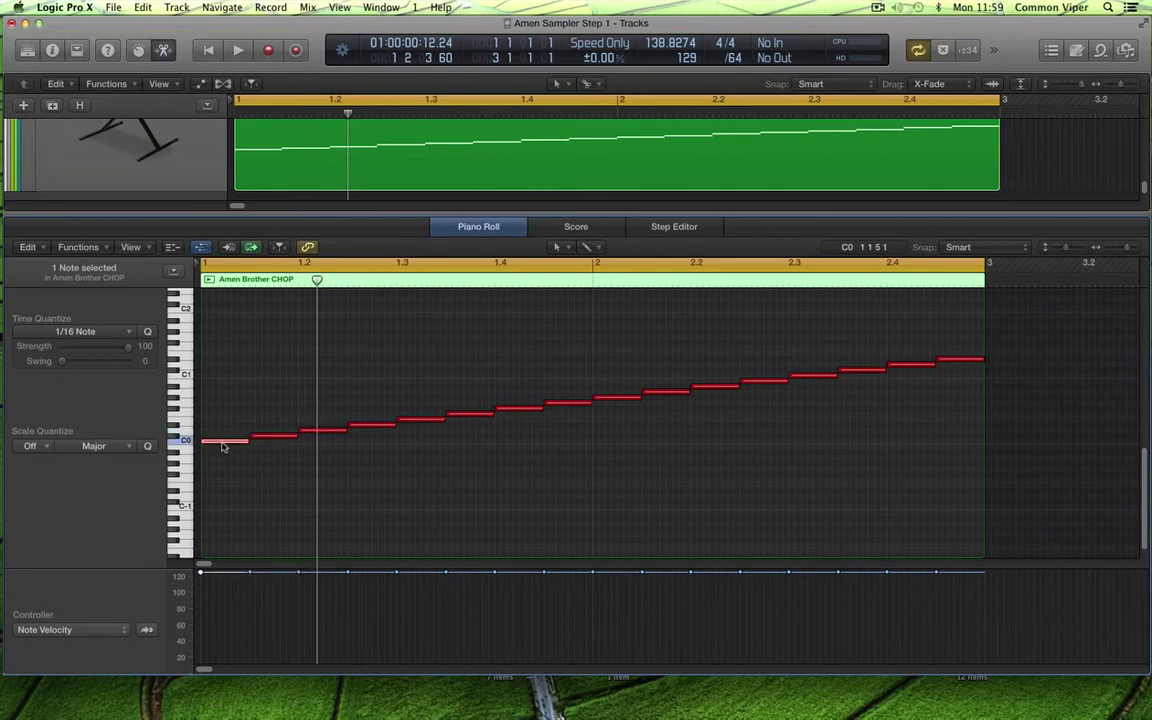
{"action": "left_click", "coordinate": [283, 437]}
{"action": "left_click", "coordinate": [322, 432]}
{"action": "left_click", "coordinate": [367, 428]}
{"action": "key", "text": "space"}
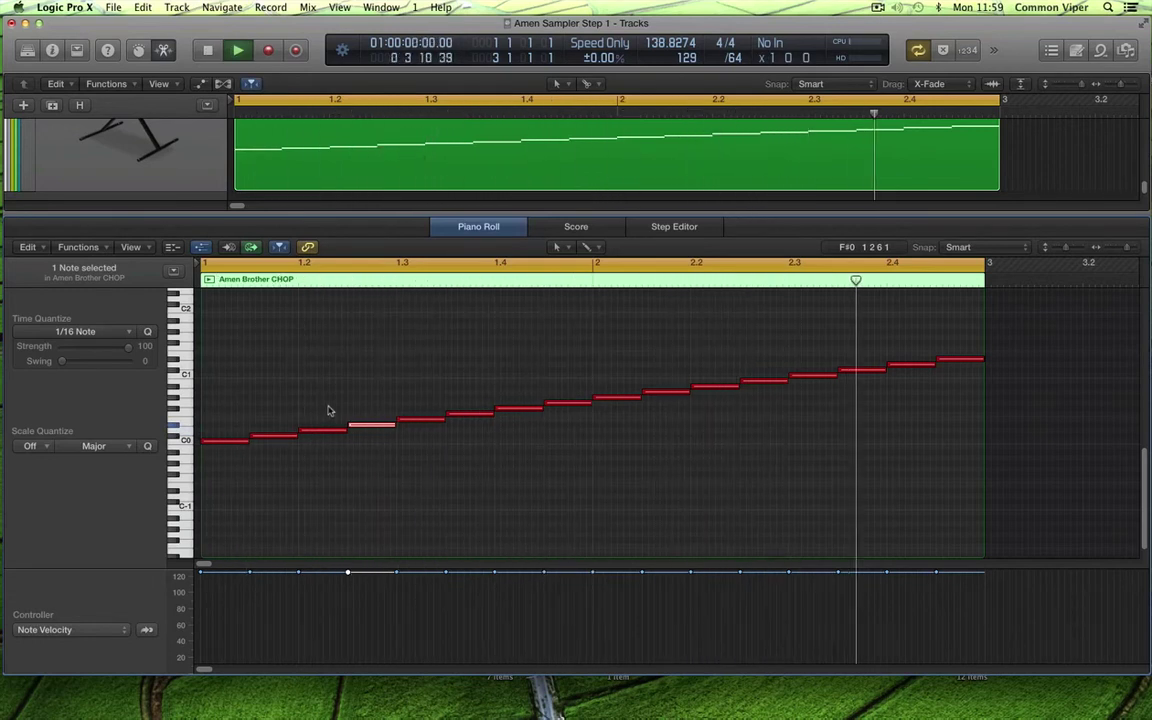
{"action": "key", "text": "space"}
Raise the region's second note to D0 and audition the changed pattern
{"action": "left_click", "coordinate": [268, 438]}
{"action": "left_click_drag", "start_coordinate": [268, 438], "coordinate": [338, 437]}
{"action": "key", "text": "space"}
{"action": "left_click", "coordinate": [318, 434]}
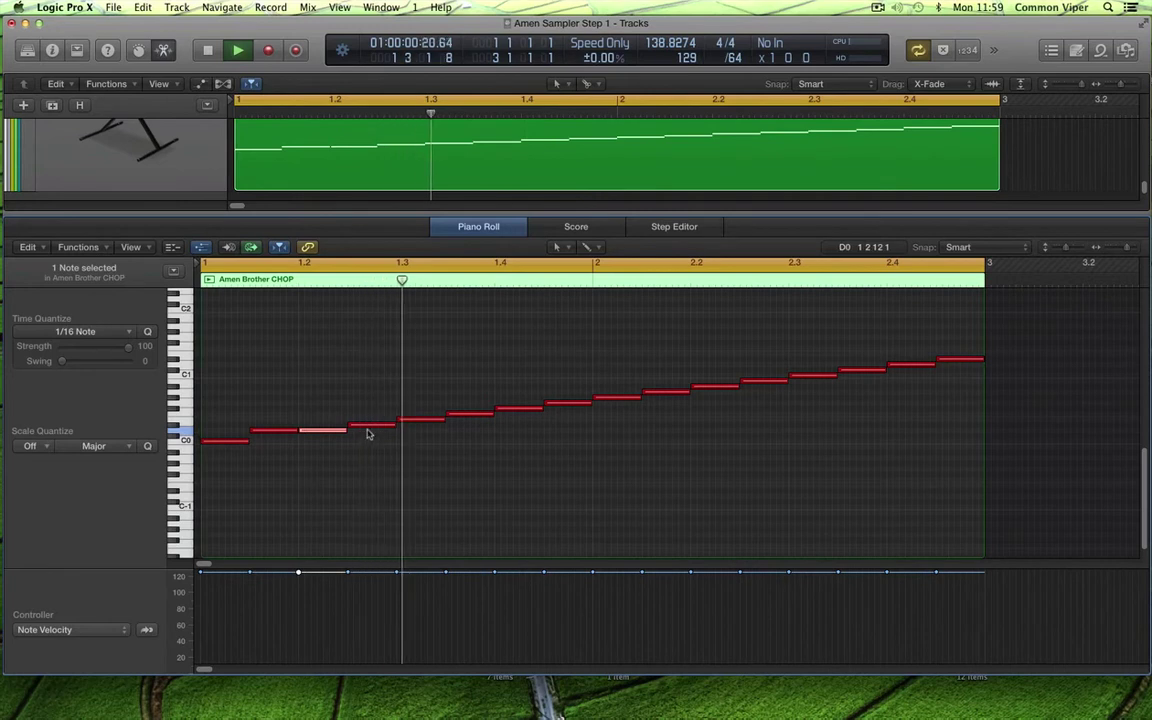
{"action": "key", "text": "space"}
Move the notes at beats 1.3 and 2.2 down to D0 and play back the rearranged break
{"action": "left_click_drag", "start_coordinate": [405, 421], "coordinate": [406, 434]}
{"action": "key", "text": "space"}
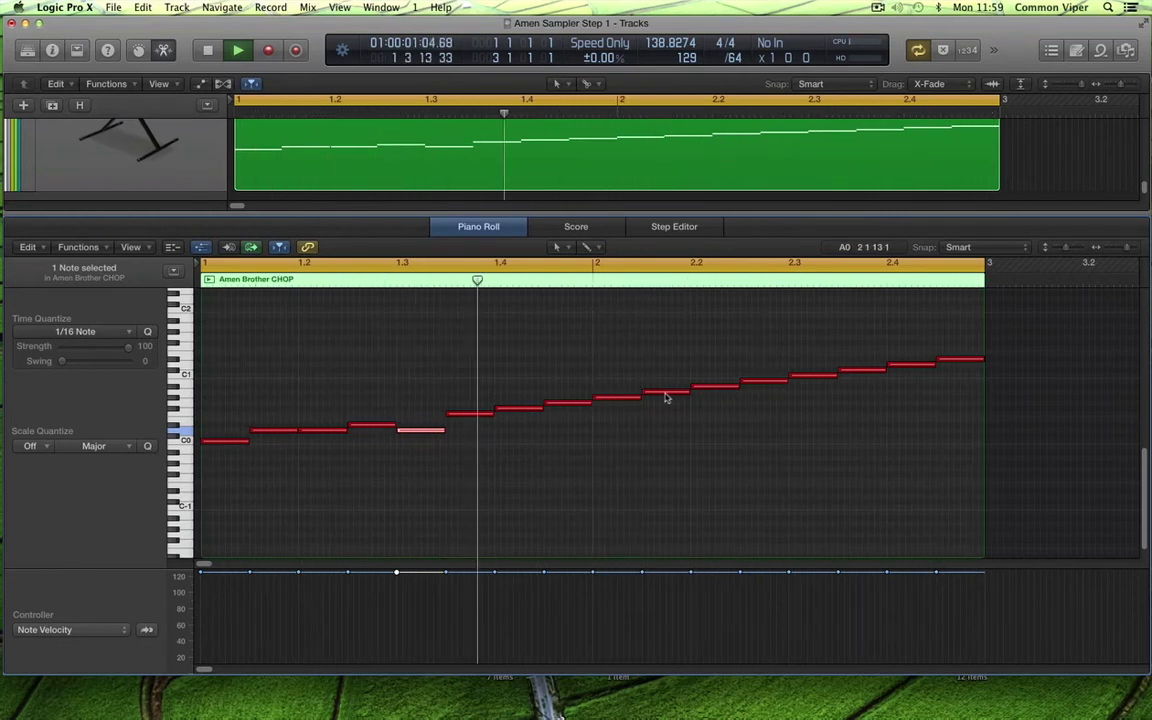
{"action": "left_click_drag", "start_coordinate": [710, 393], "coordinate": [715, 433]}
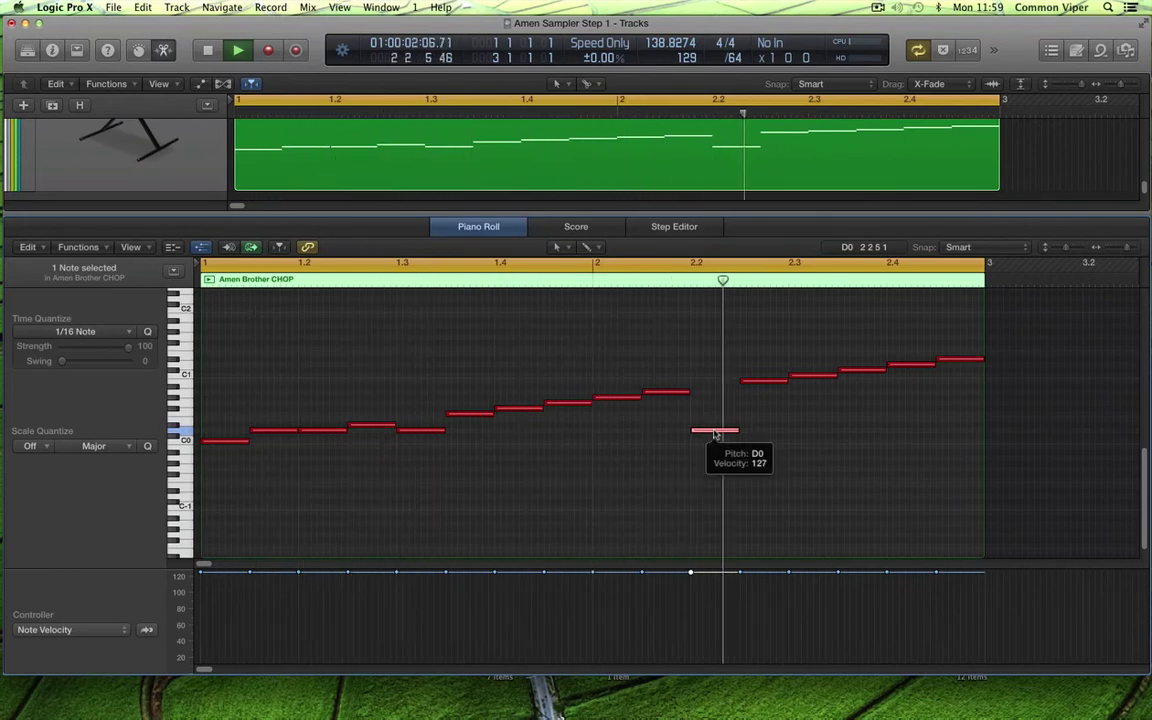
{"action": "key", "text": "space"}
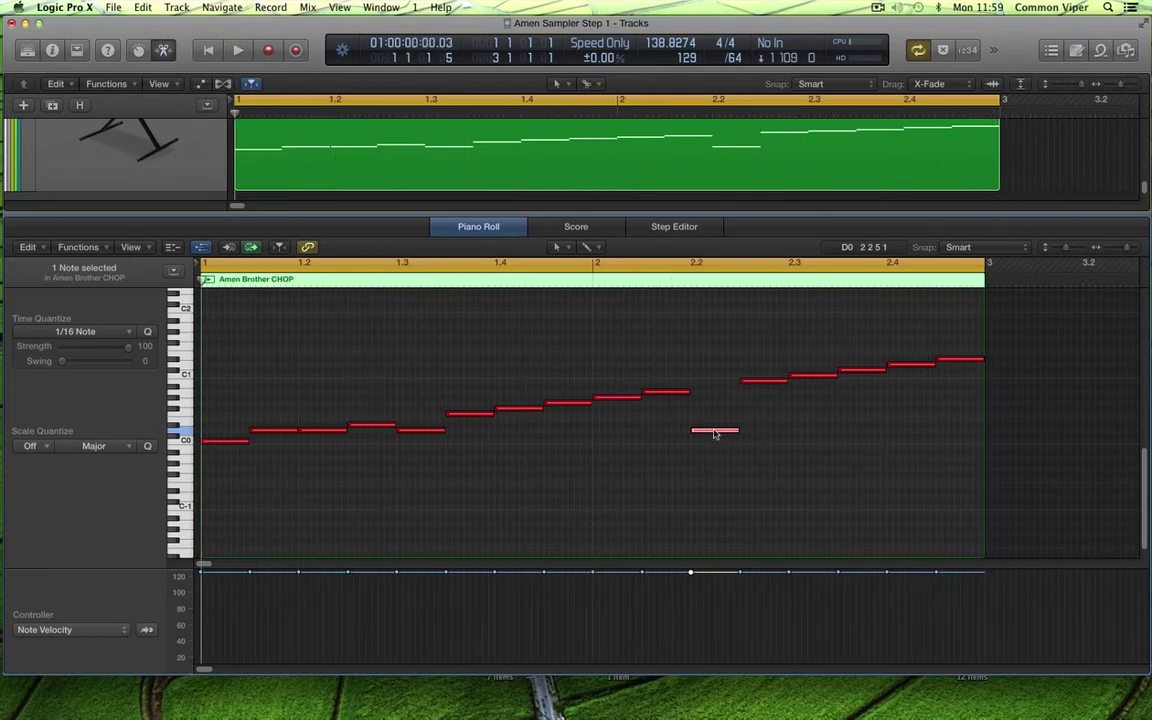
Close the Piano Roll and open the Amen Brother CHOP track's EXS24 sampler with its Instrument Editor
{"action": "mouse_move", "coordinate": [533, 413]}
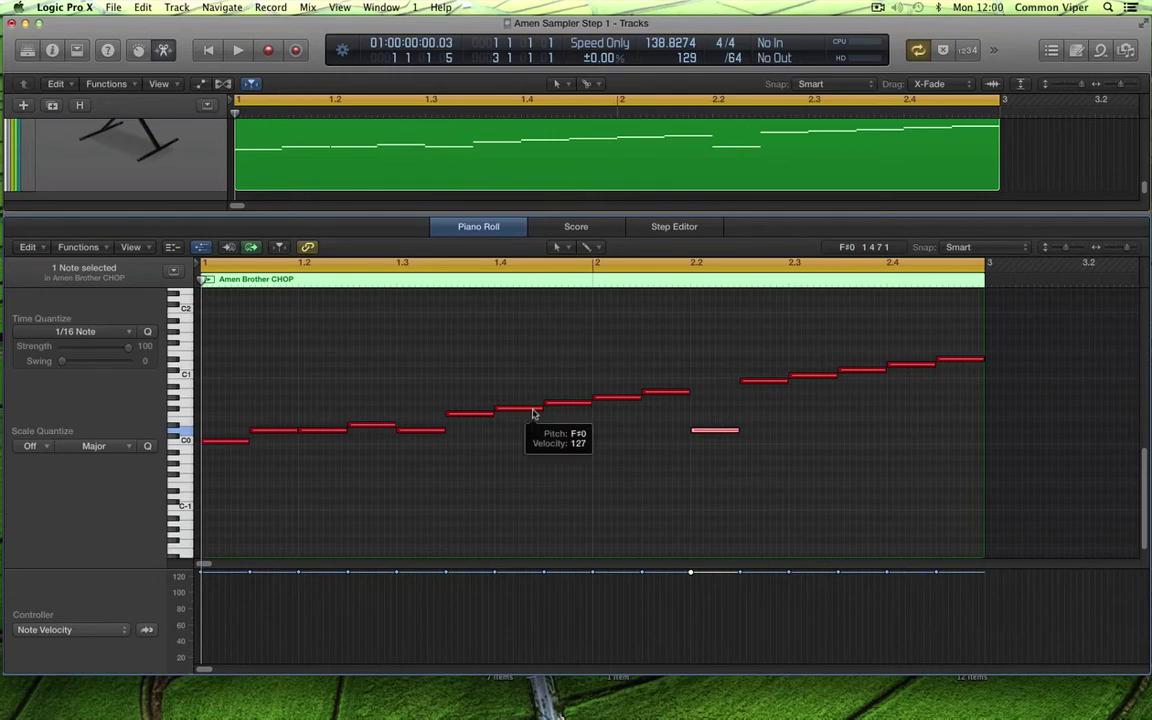
{"action": "key", "text": "p"}
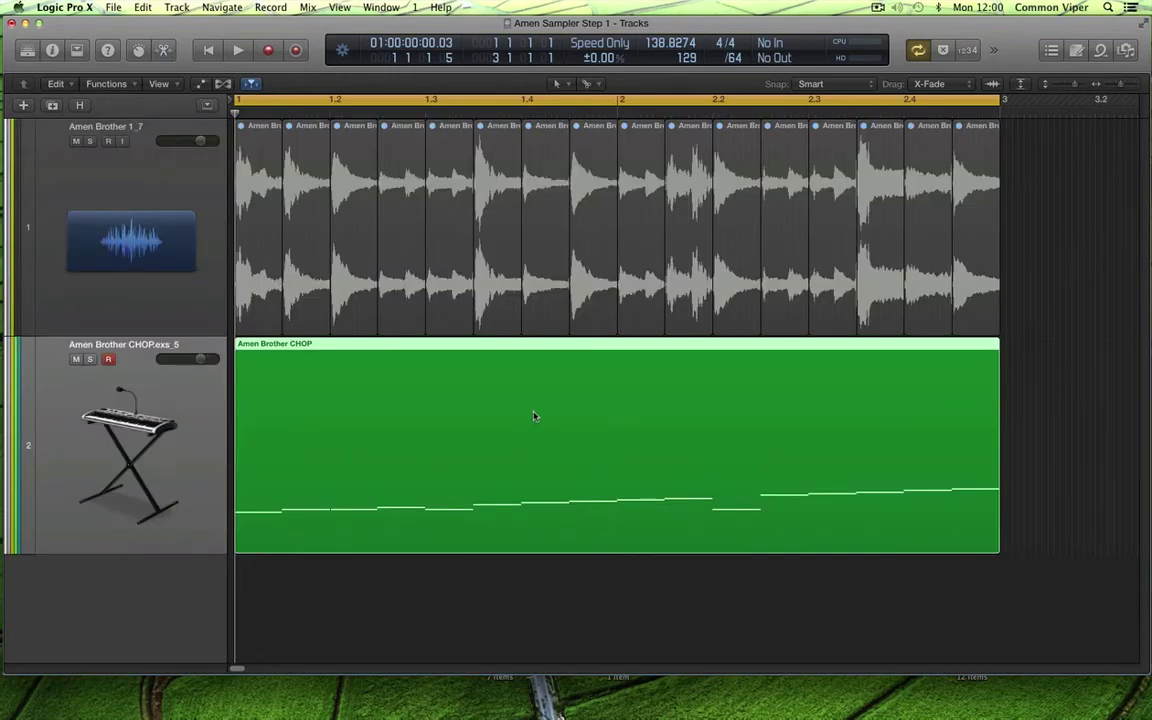
{"action": "key", "text": "x"}
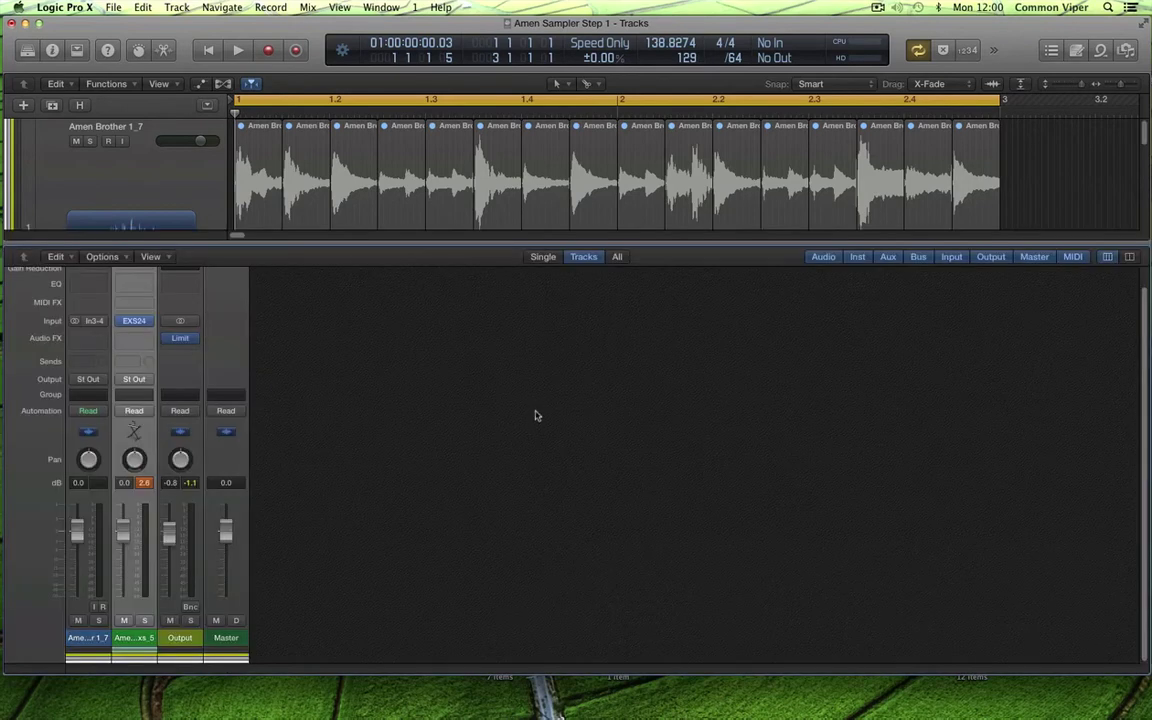
{"action": "left_click", "coordinate": [135, 322]}
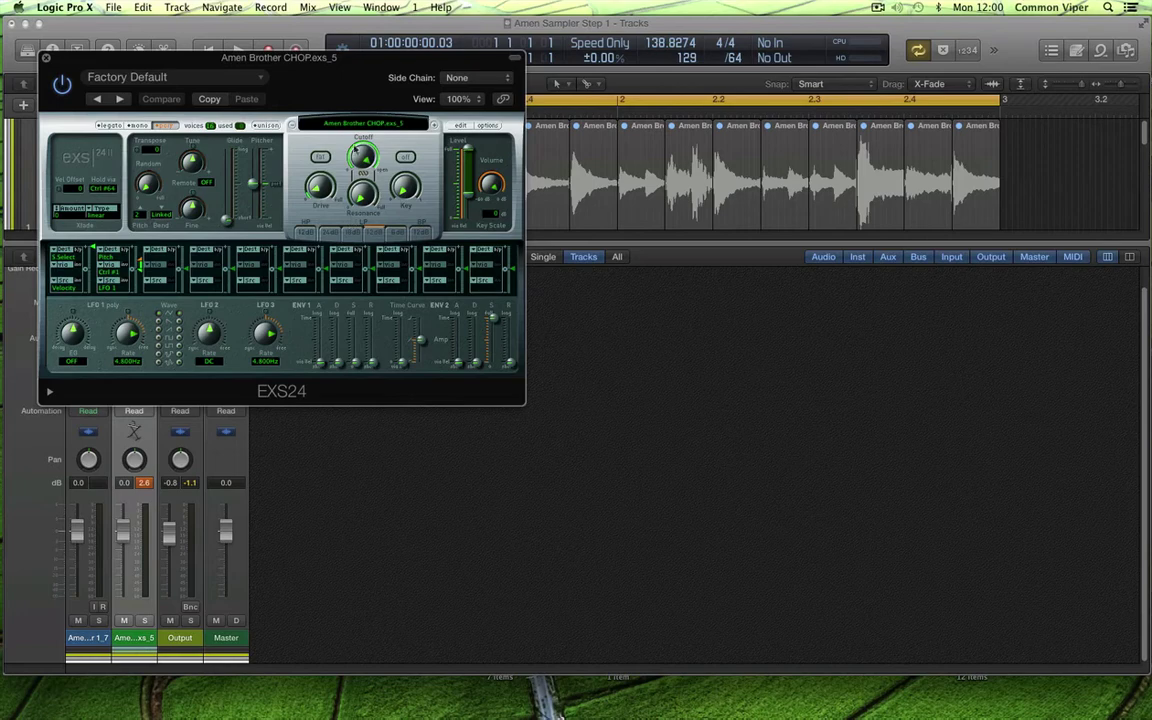
{"action": "left_click", "coordinate": [461, 126]}
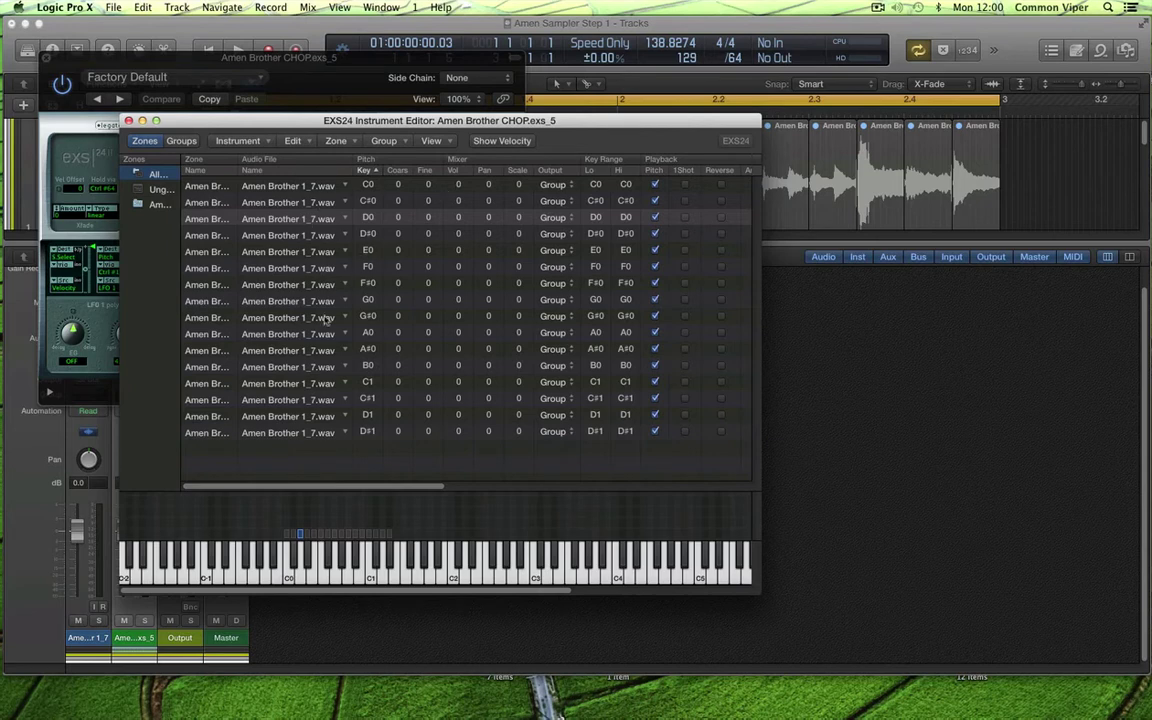
Select the C0 zone, audition the slices chromatically up to G#0 on the editor's keyboard and play the loop
{"action": "left_click", "coordinate": [285, 189]}
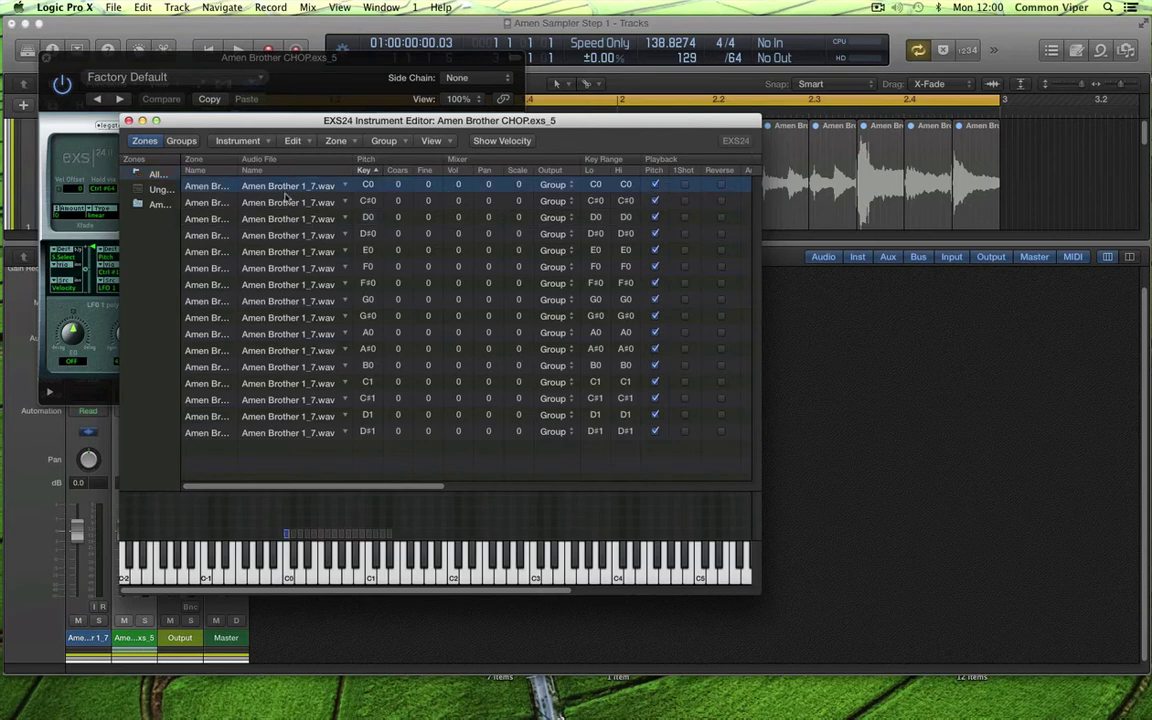
{"action": "left_click", "coordinate": [294, 556]}
{"action": "left_click", "coordinate": [299, 570]}
{"action": "left_click", "coordinate": [305, 556]}
{"action": "left_click", "coordinate": [311, 577]}
{"action": "left_click", "coordinate": [317, 576]}
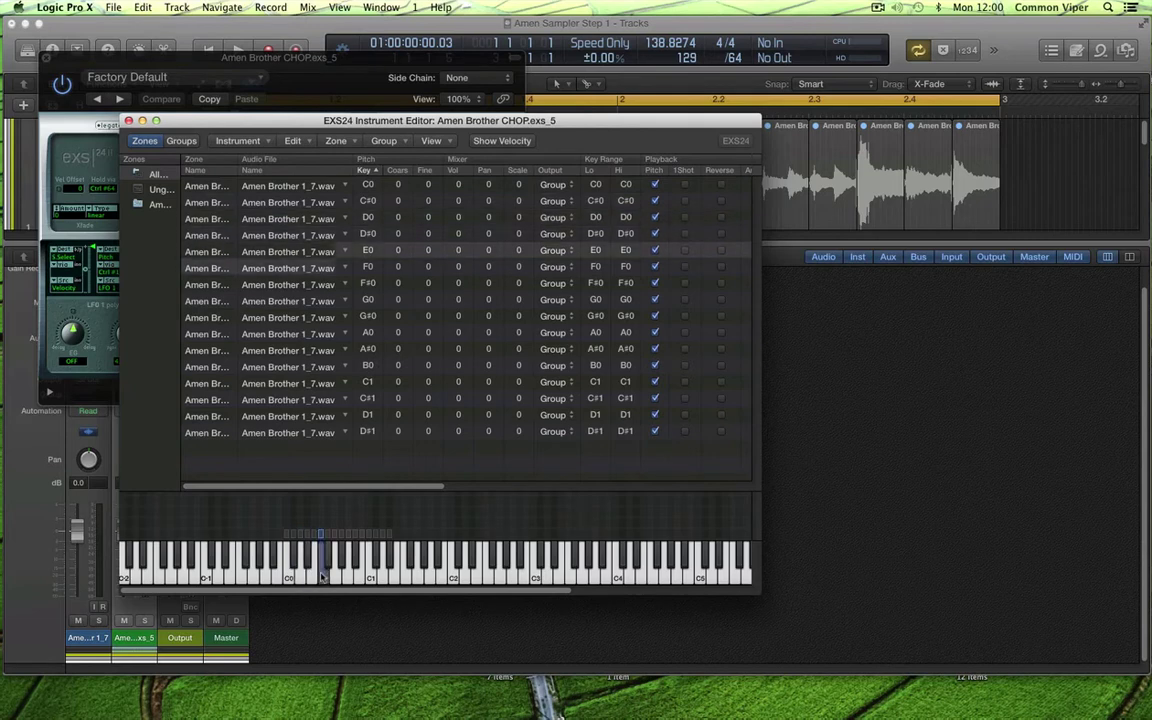
{"action": "left_click", "coordinate": [323, 557]}
{"action": "left_click", "coordinate": [330, 575]}
{"action": "left_click", "coordinate": [340, 565]}
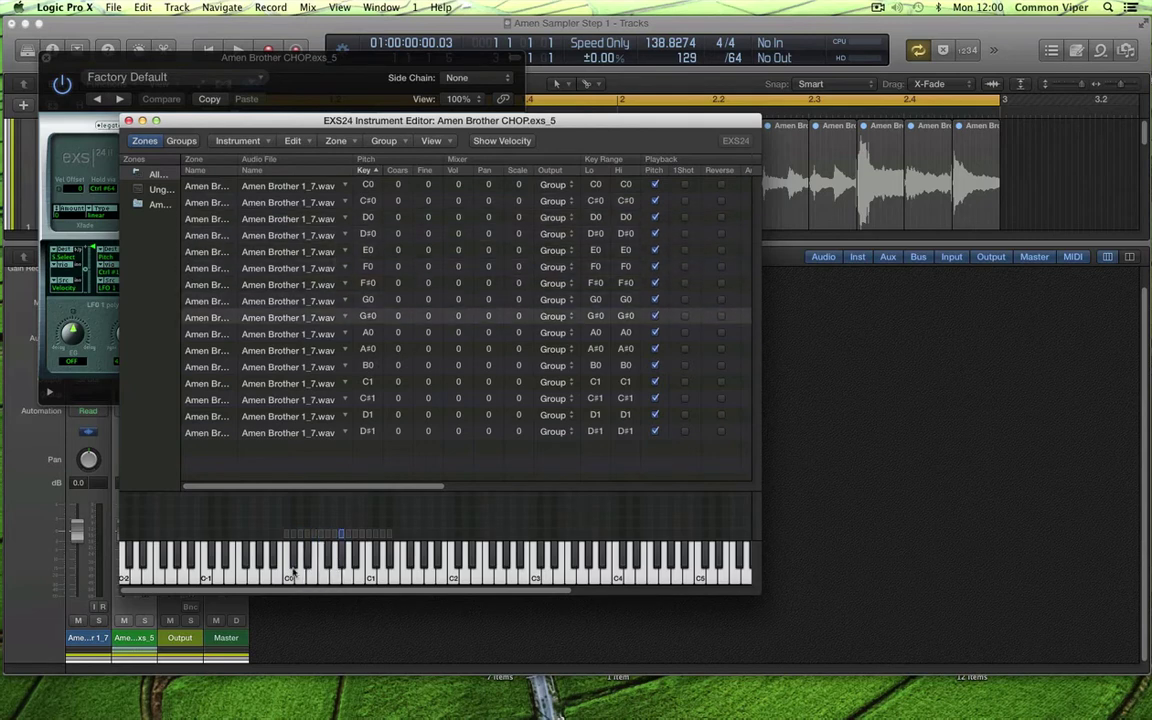
{"action": "key", "text": "space"}
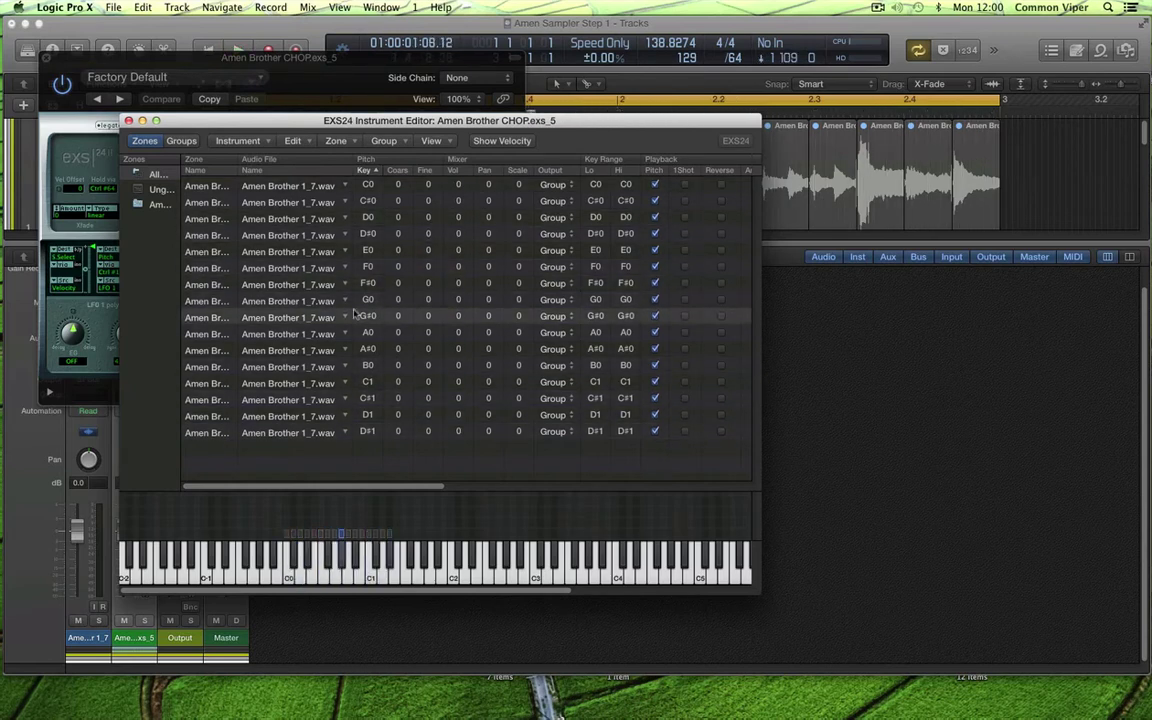
Select all zones from C0 to D#1 and set their coarse tuning to 3
{"action": "left_click", "coordinate": [307, 189]}
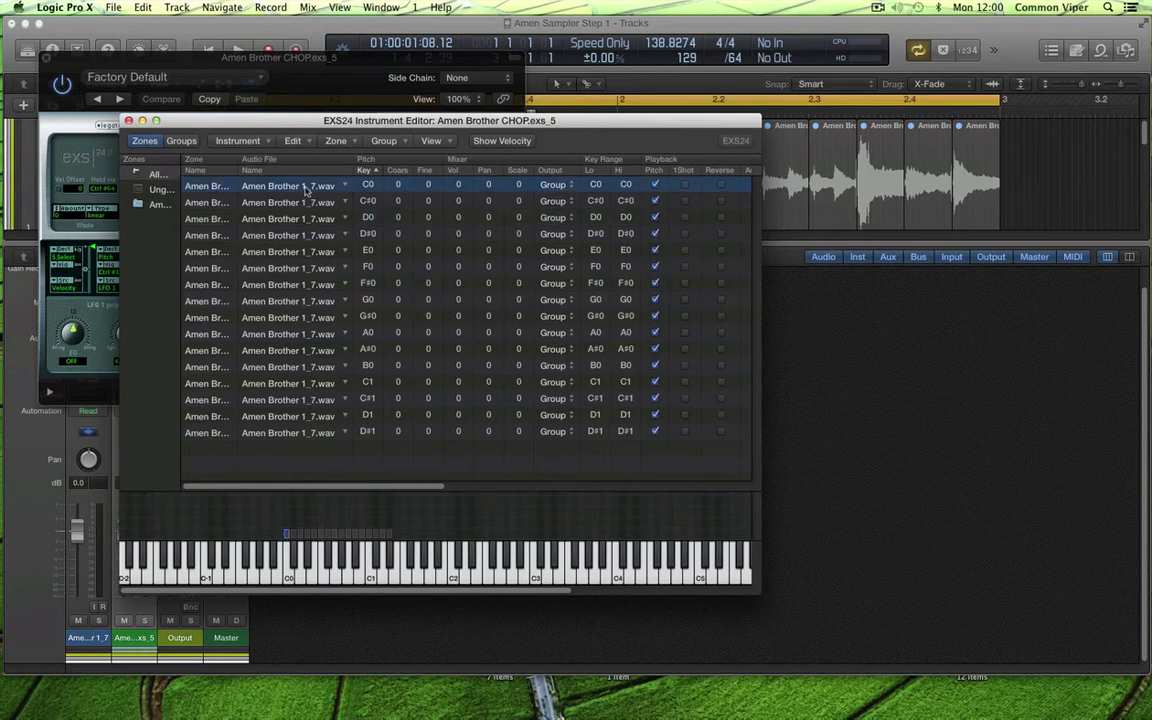
{"action": "left_click", "coordinate": [297, 434], "text": "shift"}
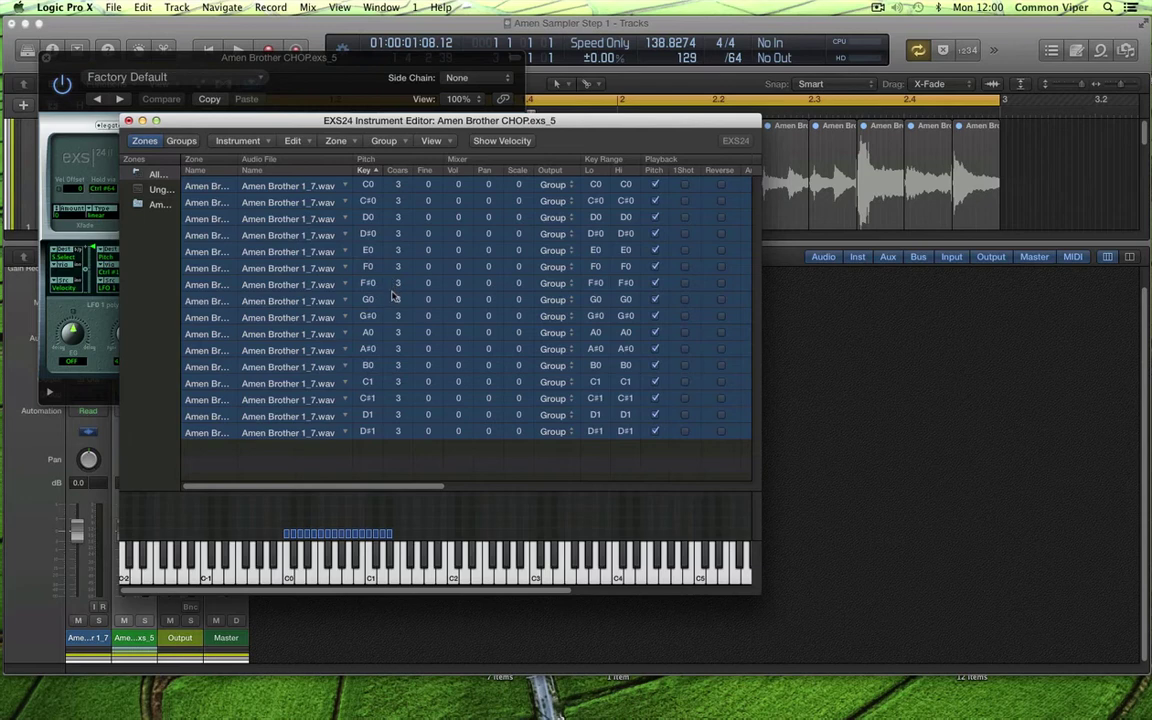
Set the project tempo to 164 and play back the pitched-up chop
{"action": "double_click", "coordinate": [690, 42]}
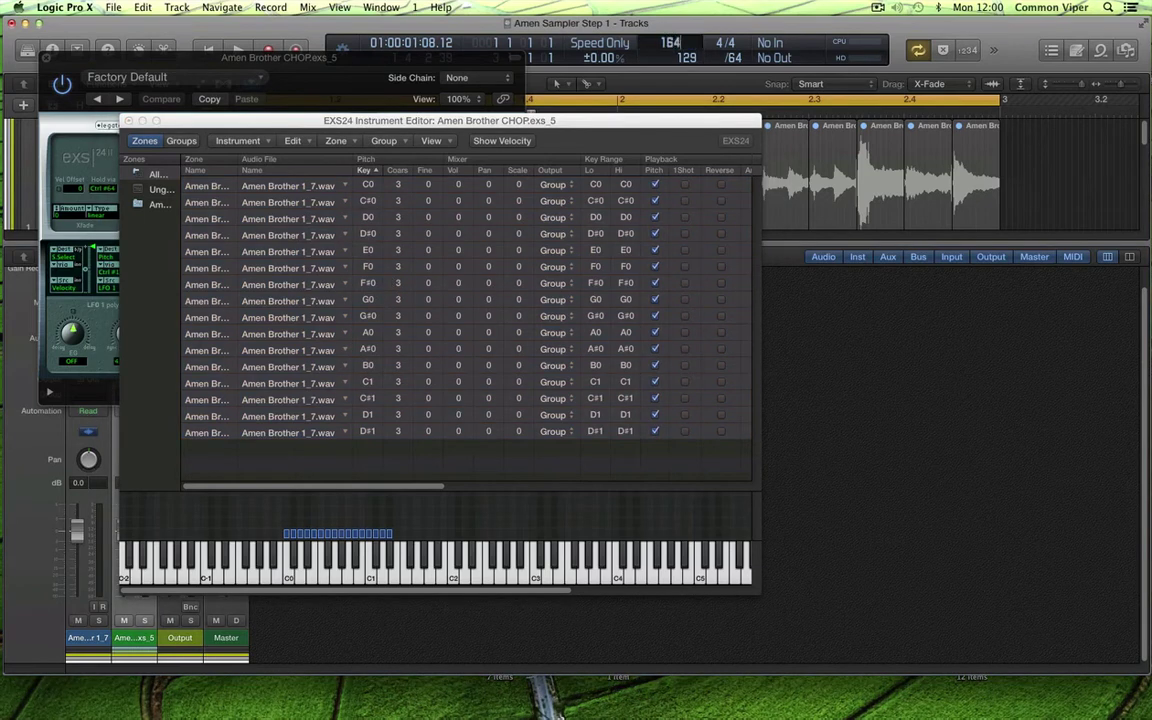
{"action": "key", "text": "Return"}
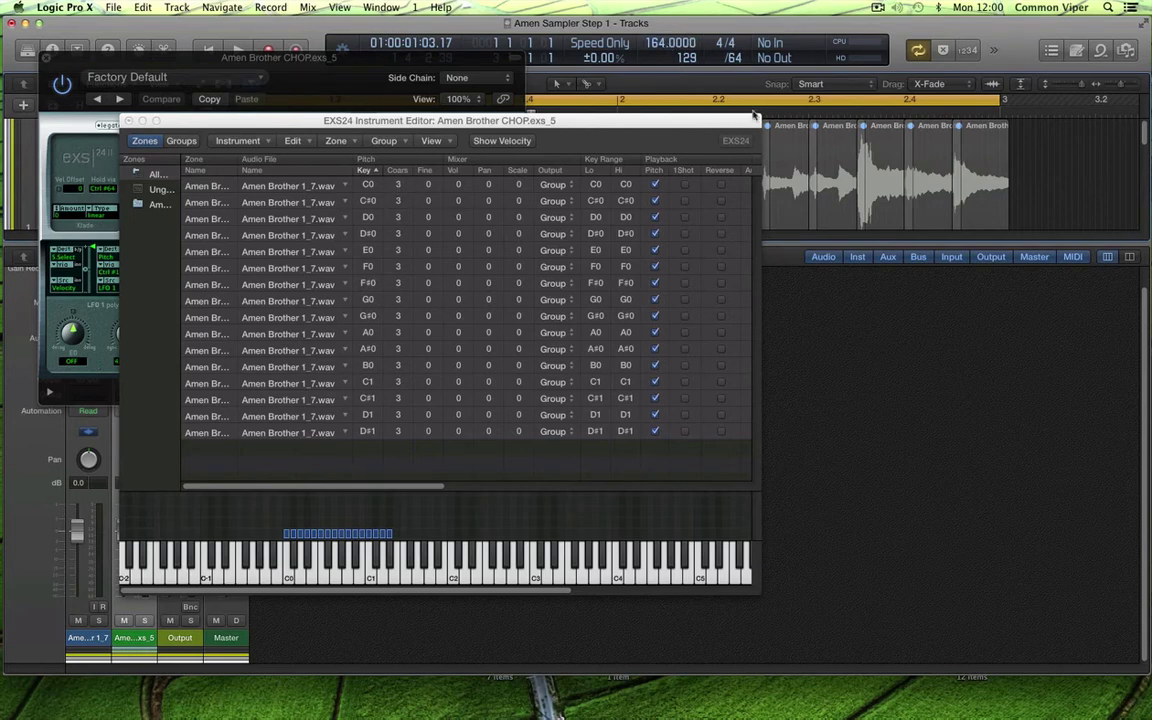
{"action": "key", "text": "space"}
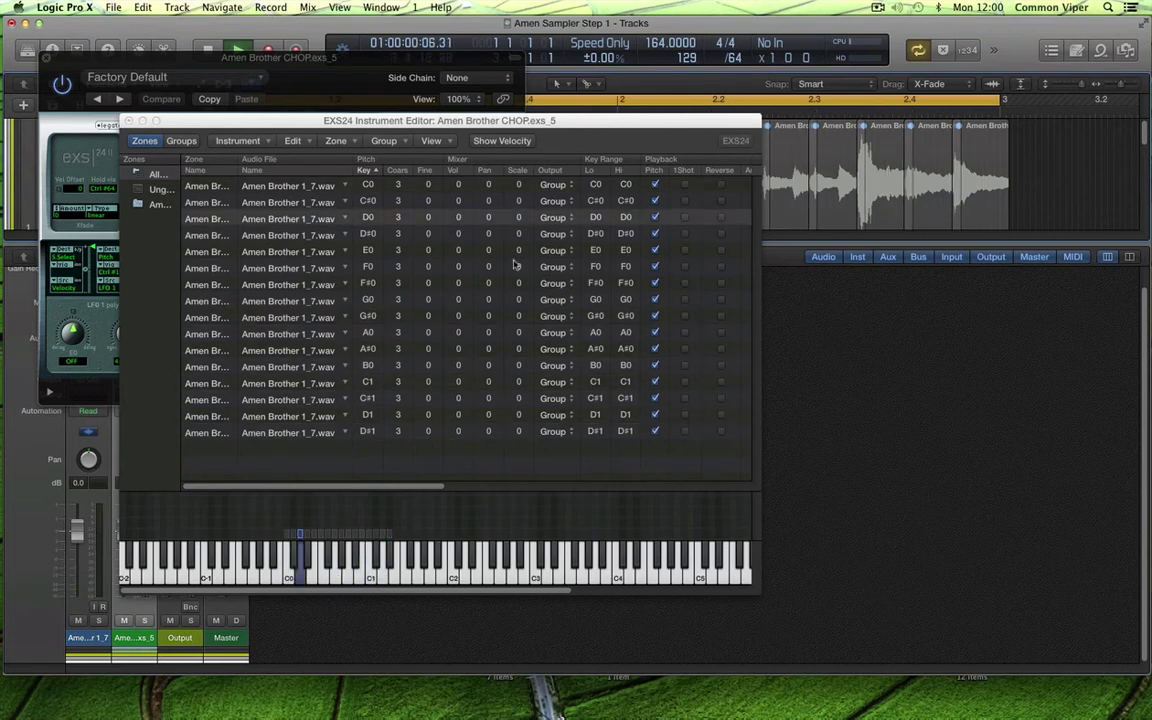
Save the changes to the Amen Brother CHOP EXS instrument and close the Instrument Editor and sampler windows
{"action": "left_click", "coordinate": [113, 7]}
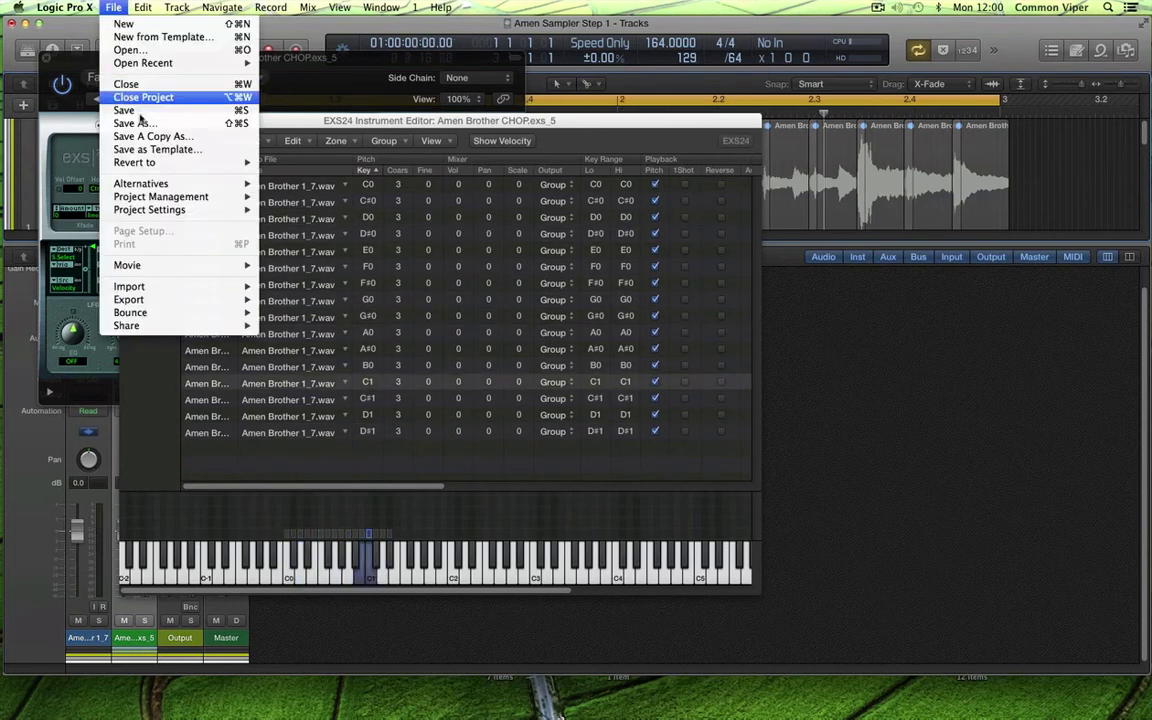
{"action": "left_click", "coordinate": [168, 98]}
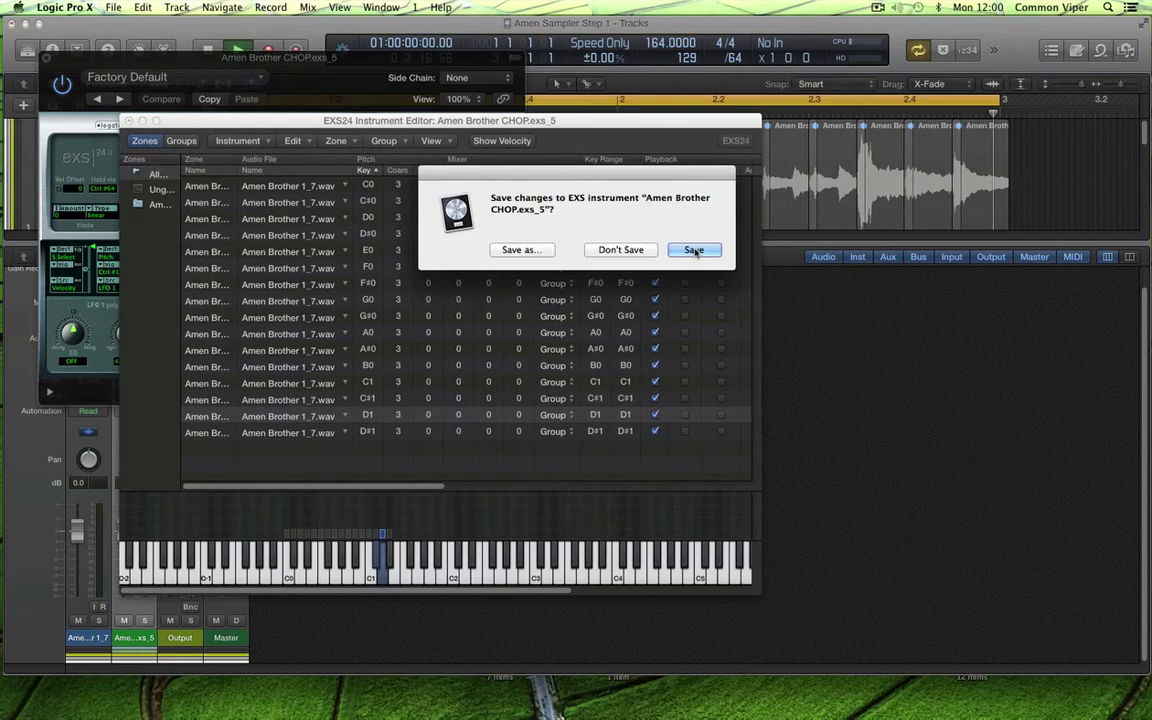
{"action": "left_click", "coordinate": [695, 251]}
{"action": "key", "text": "space"}
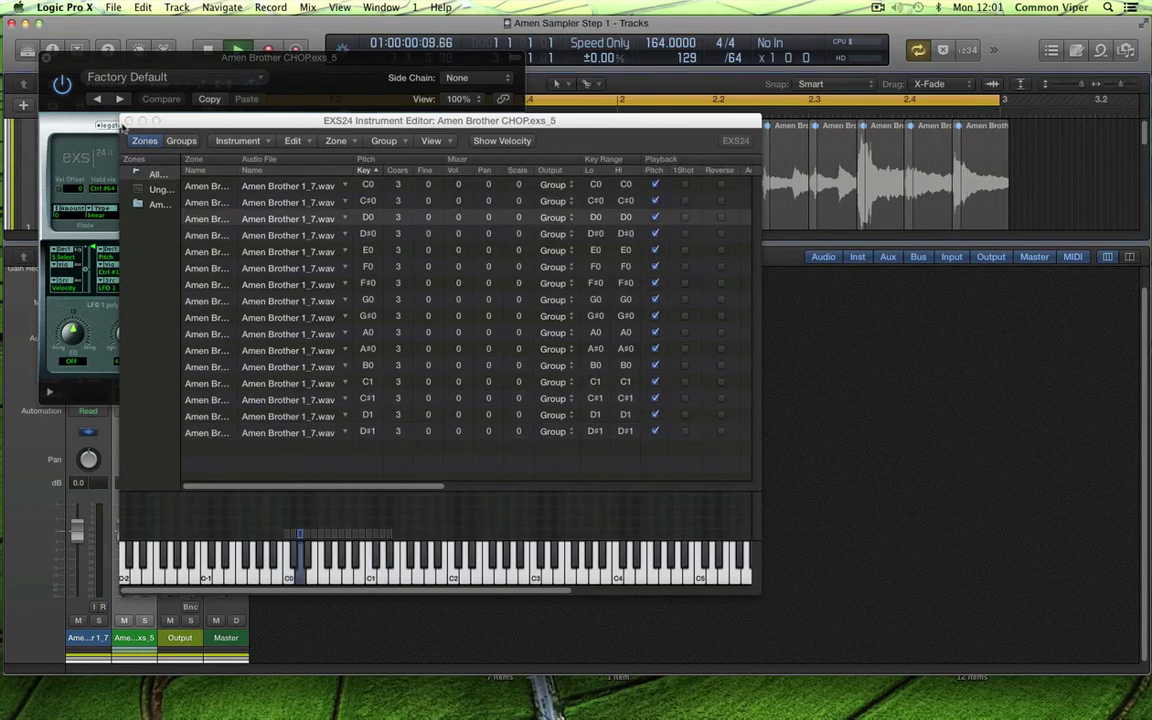
{"action": "left_click", "coordinate": [128, 121]}
{"action": "left_click", "coordinate": [45, 58]}
Randomize the pitches of all notes in the Amen Brother CHOP region between C0 and D#1 with the Random Pitch MIDI Transform
{"action": "key", "text": "p"}
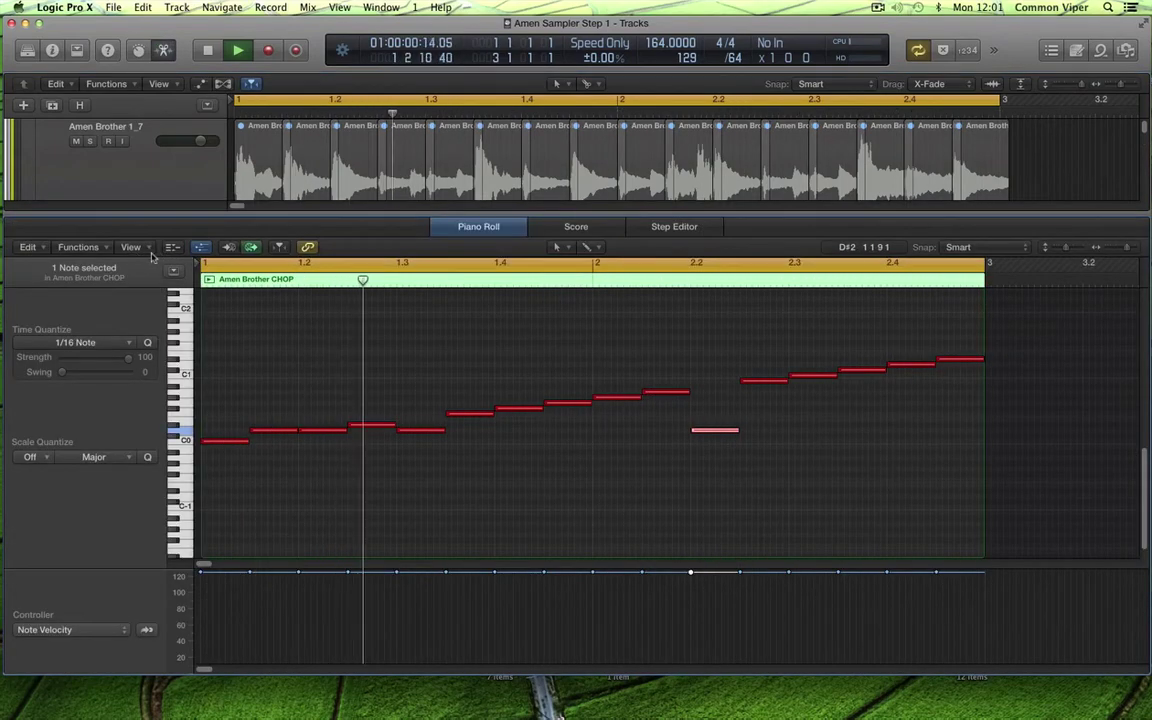
{"action": "left_click", "coordinate": [88, 247]}
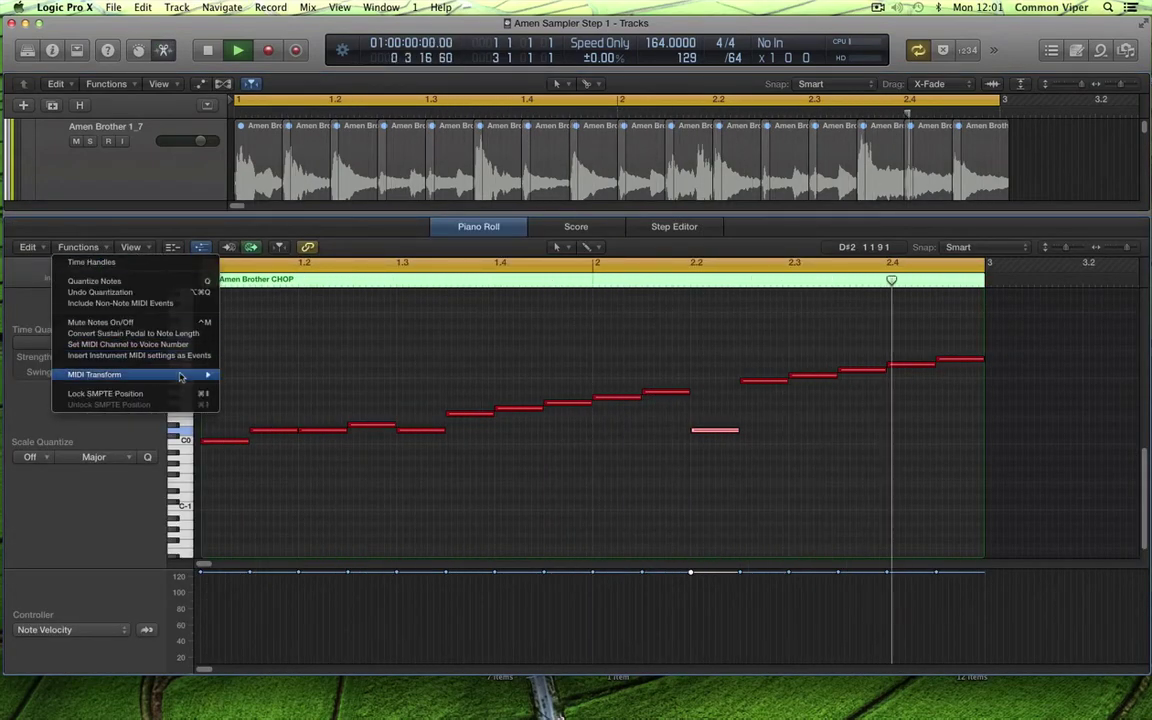
{"action": "mouse_move", "coordinate": [200, 375]}
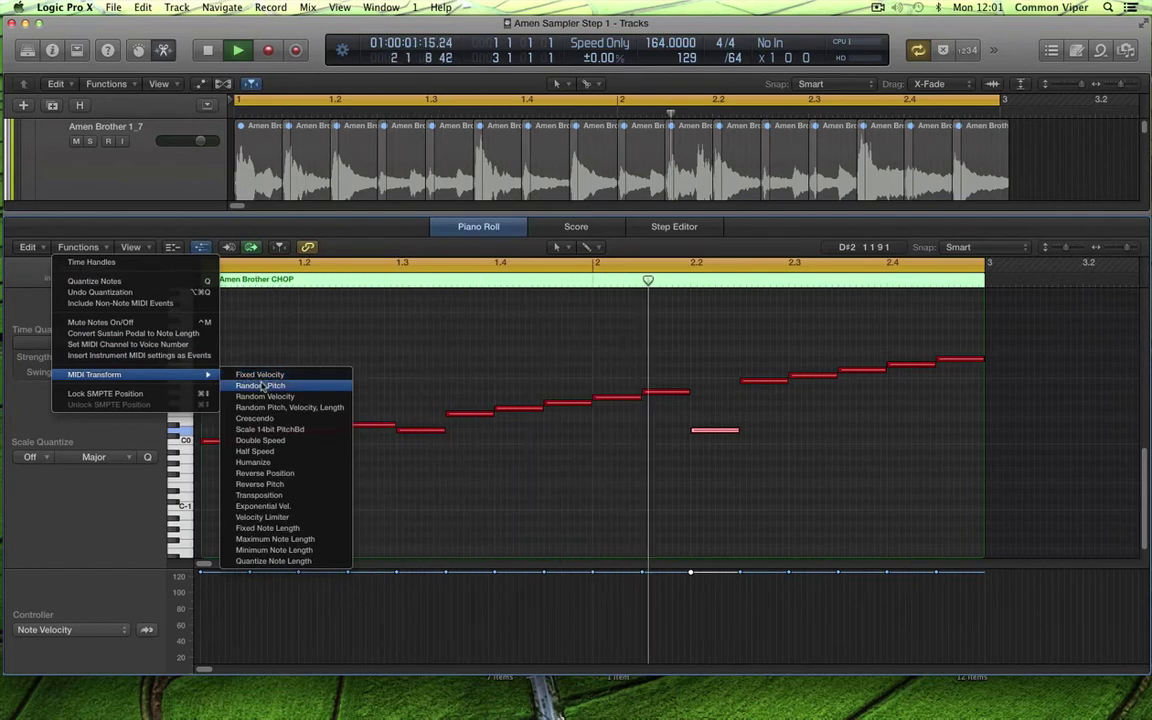
{"action": "left_click", "coordinate": [262, 385]}
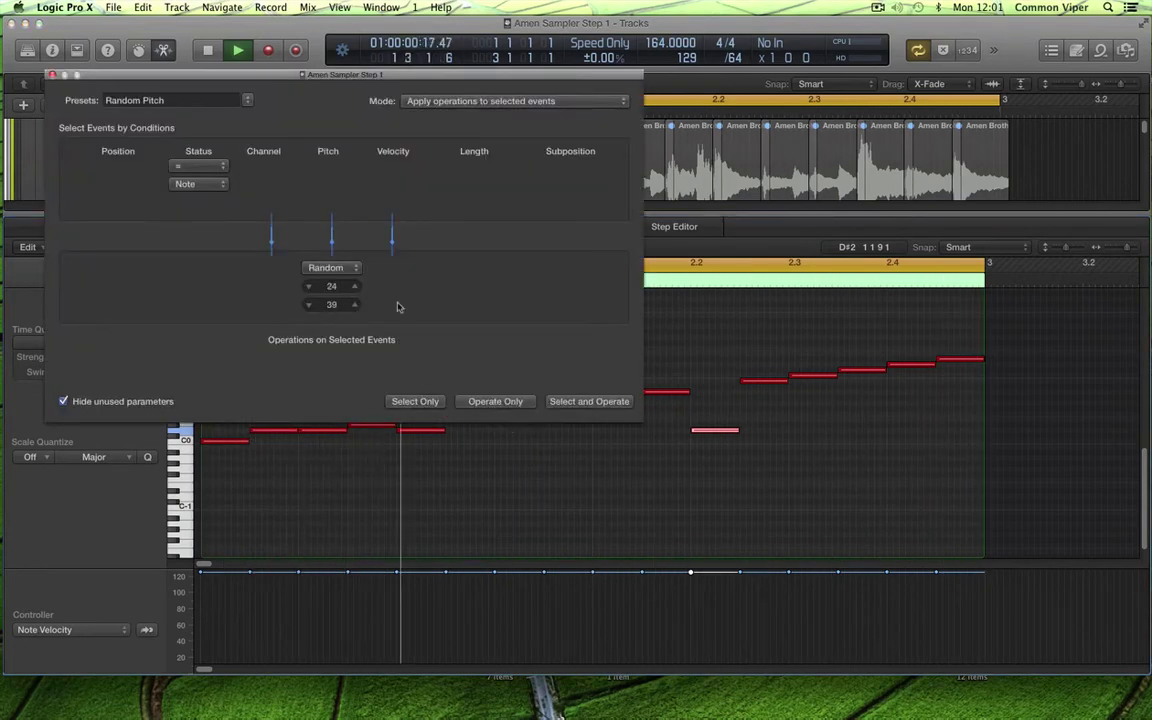
{"action": "left_click_drag", "start_coordinate": [330, 283], "coordinate": [331, 276]}
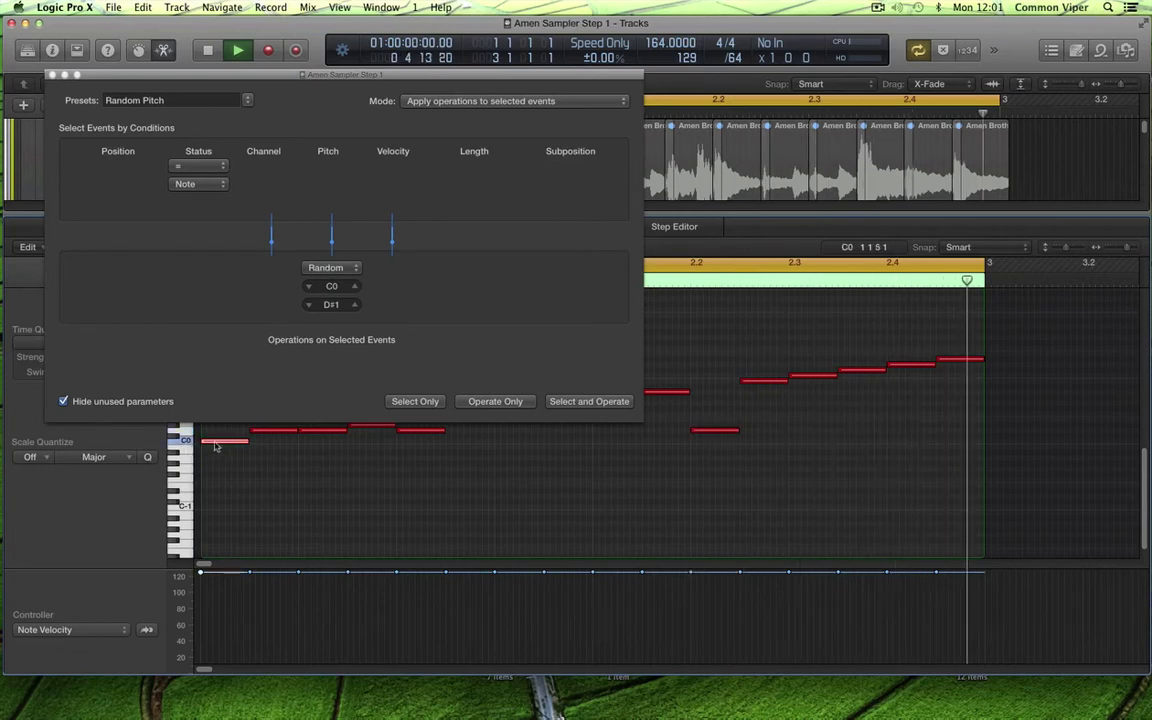
{"action": "left_click", "coordinate": [957, 360]}
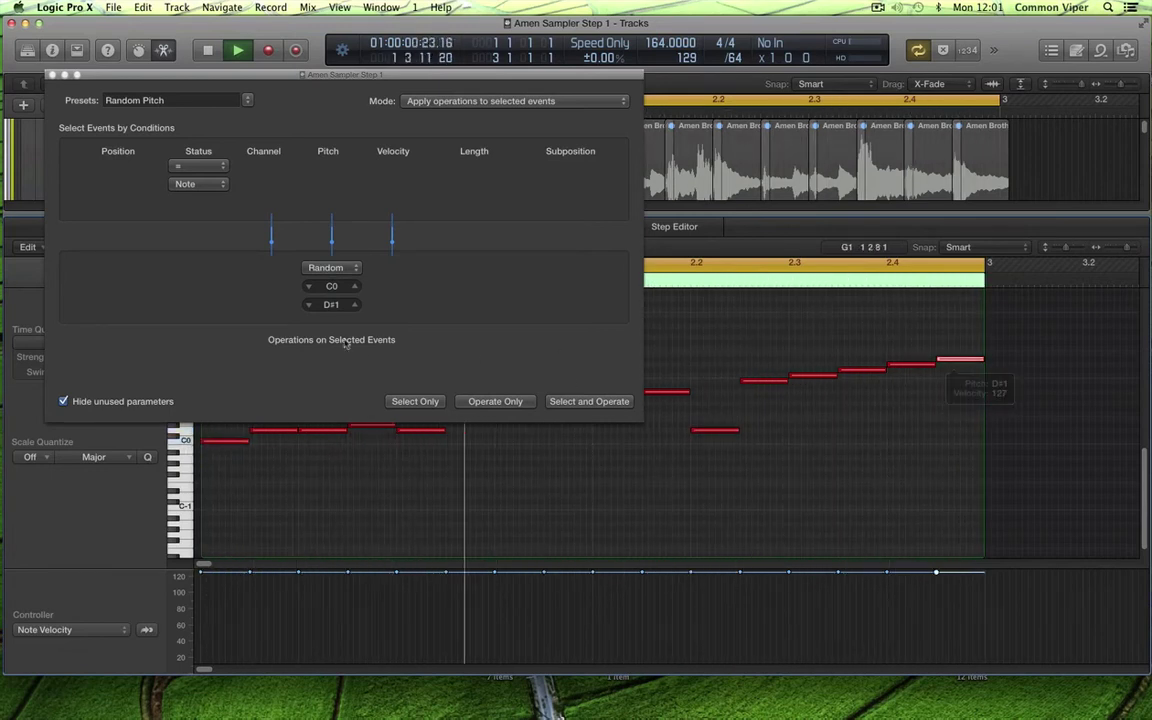
{"action": "left_click", "coordinate": [586, 401]}
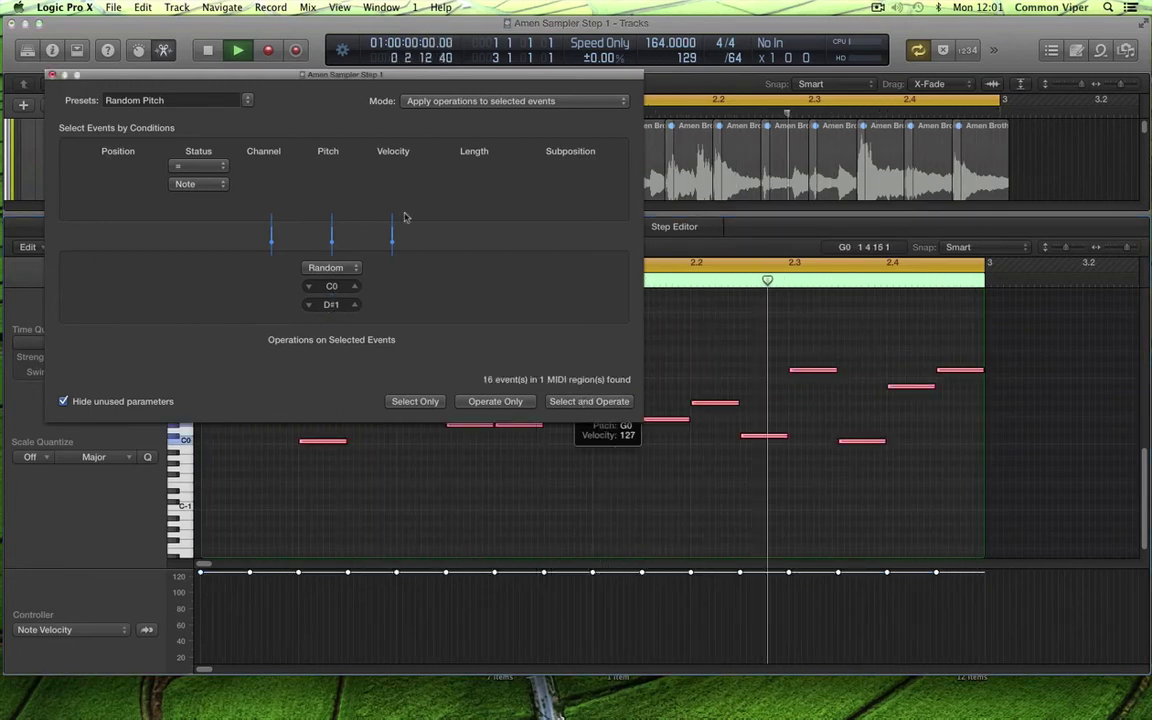
{"action": "left_click_drag", "start_coordinate": [342, 76], "coordinate": [337, 6]}
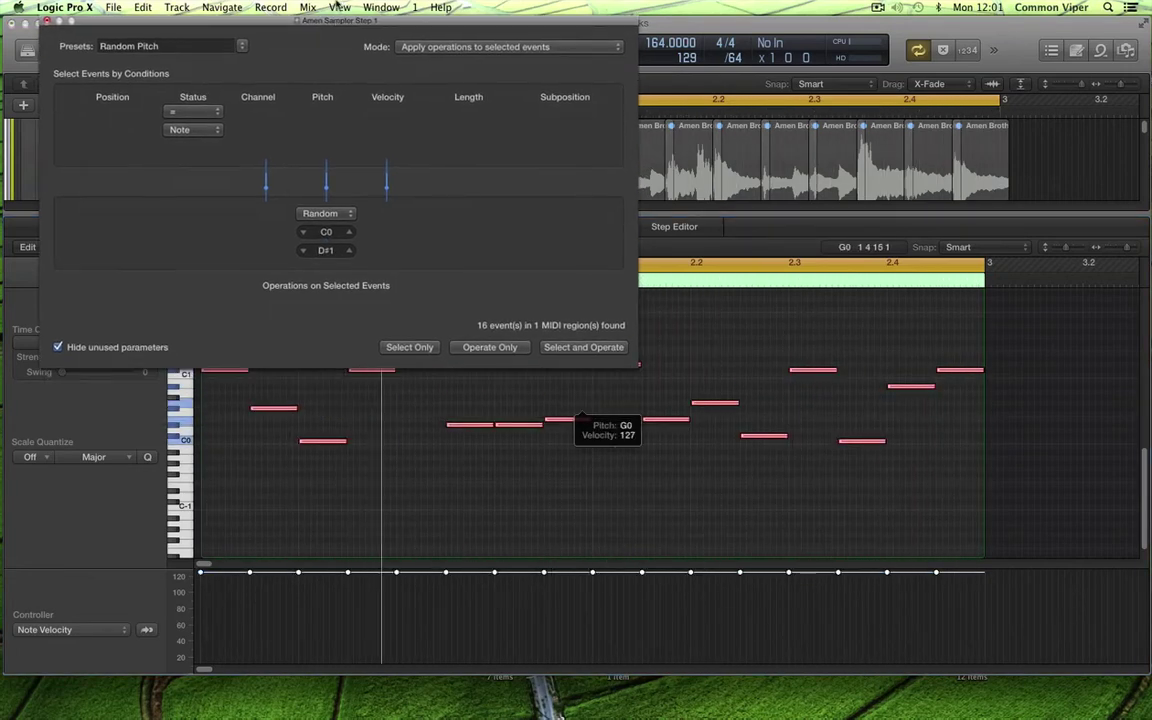
Re-randomize the pitches of the selected chop notes between C0 and D#1 several times to produce new slice patterns
{"action": "left_click", "coordinate": [583, 347]}
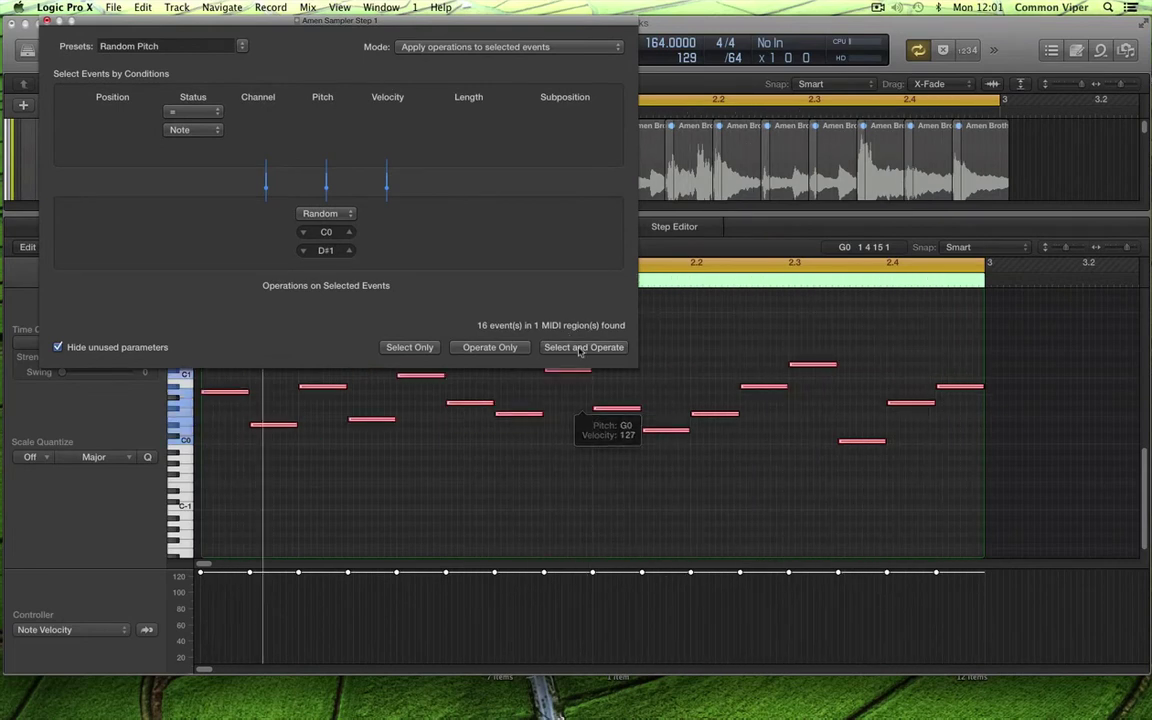
{"action": "left_click", "coordinate": [581, 347]}
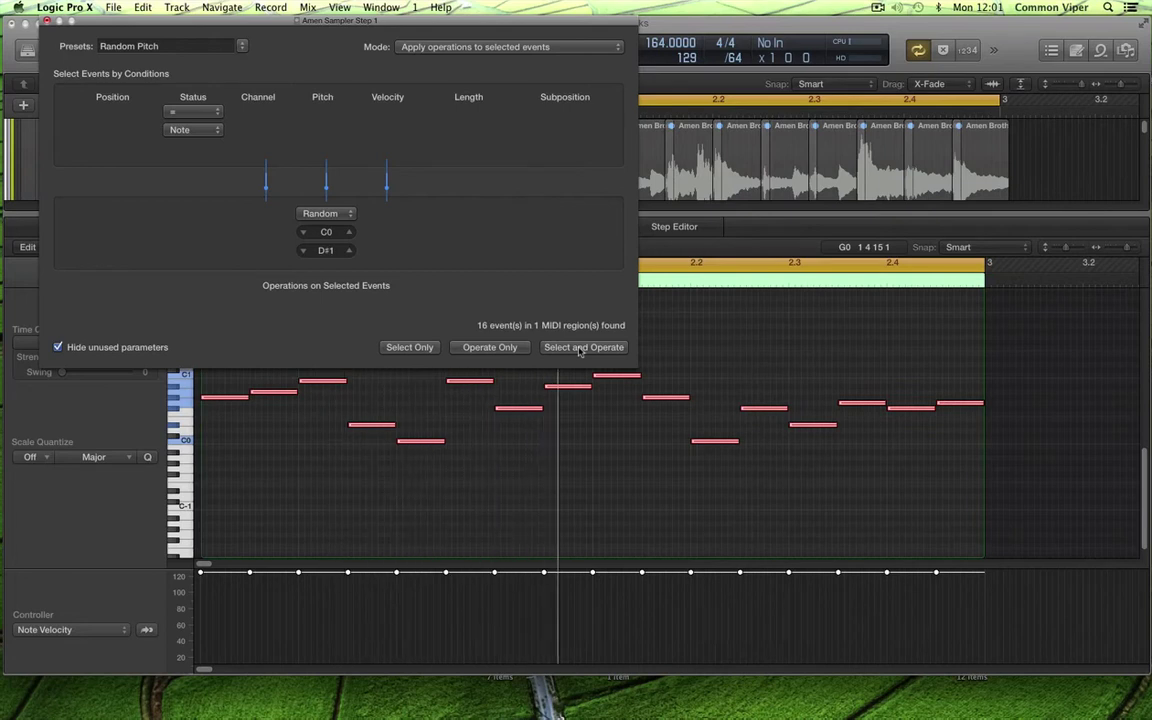
{"action": "left_click", "coordinate": [581, 347]}
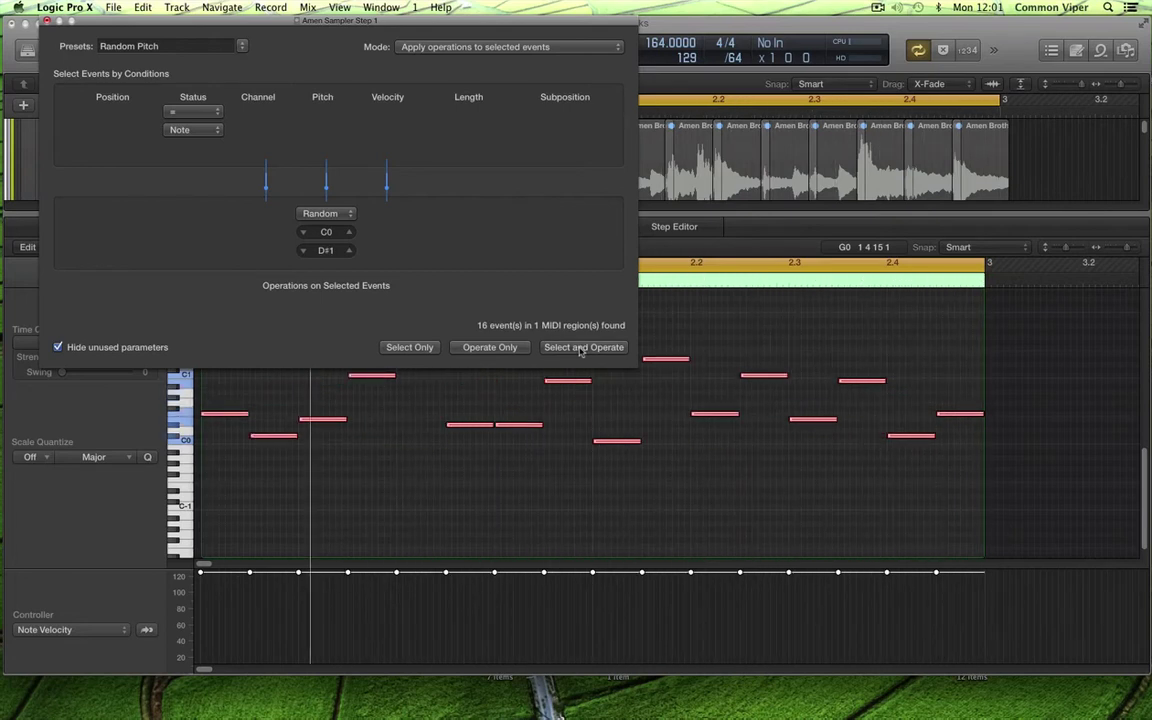
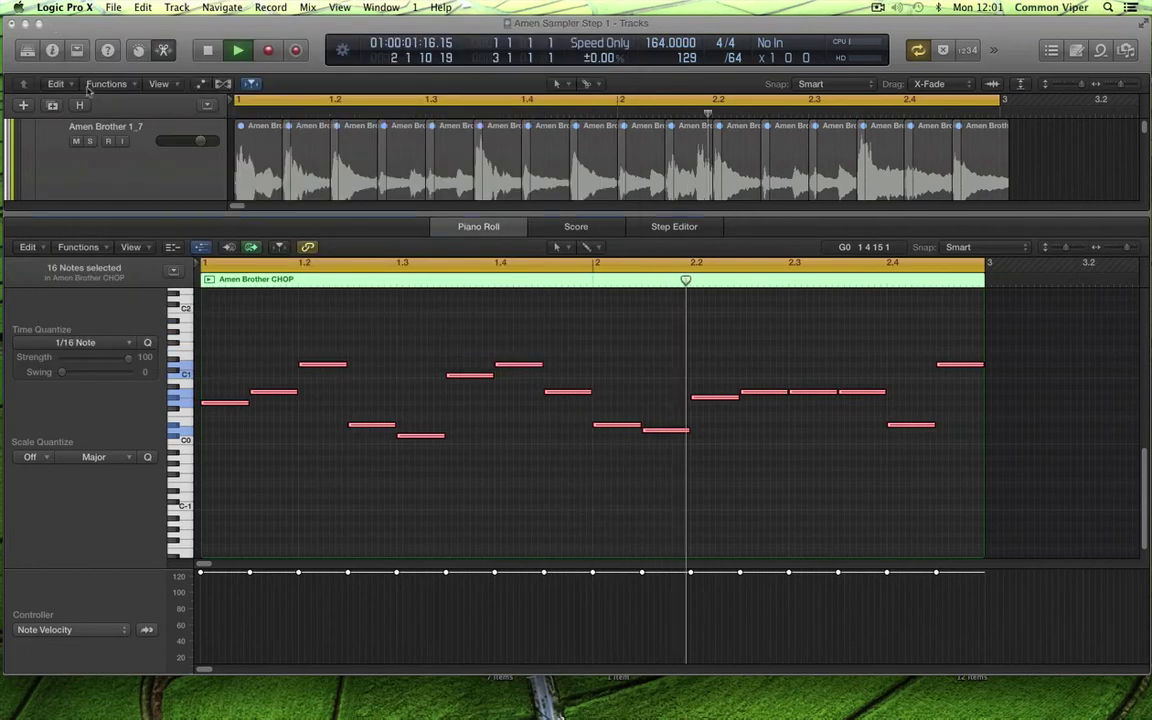
Move the region's first note to C0, and the notes at 1.2 and 1.4 to A#0
{"action": "left_click", "coordinate": [262, 470]}
{"action": "left_click_drag", "start_coordinate": [232, 405], "coordinate": [232, 441]}
{"action": "left_click_drag", "start_coordinate": [278, 397], "coordinate": [320, 393]}
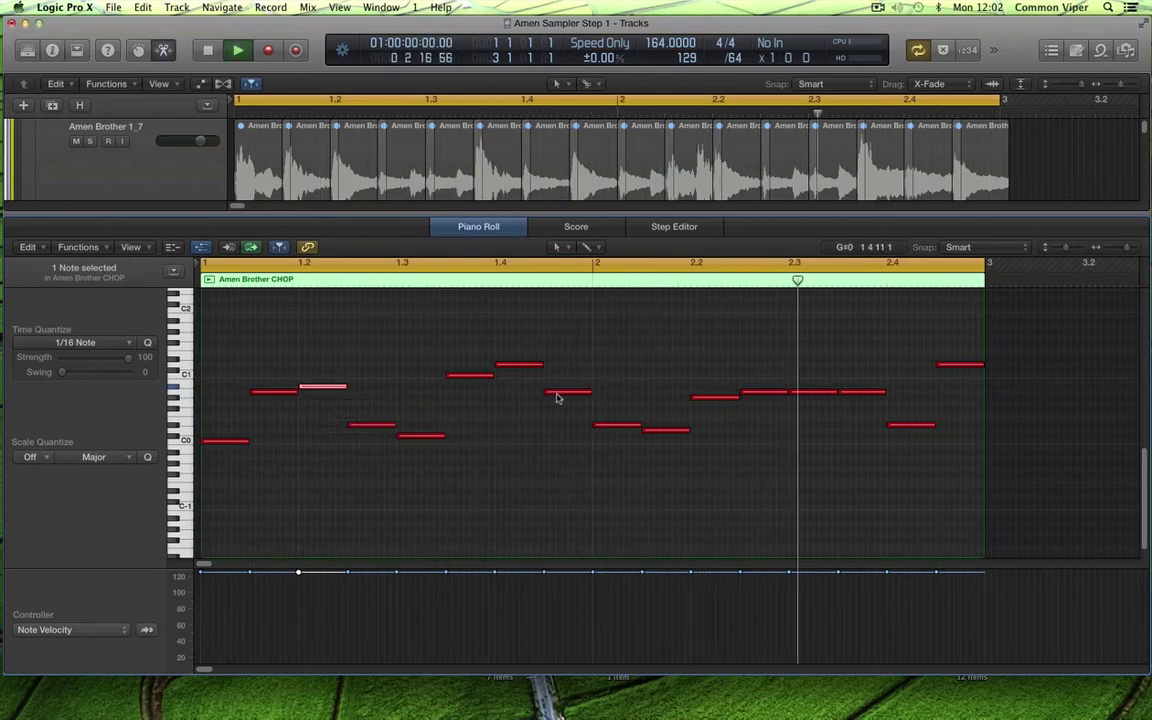
{"action": "mouse_move", "coordinate": [557, 399]}
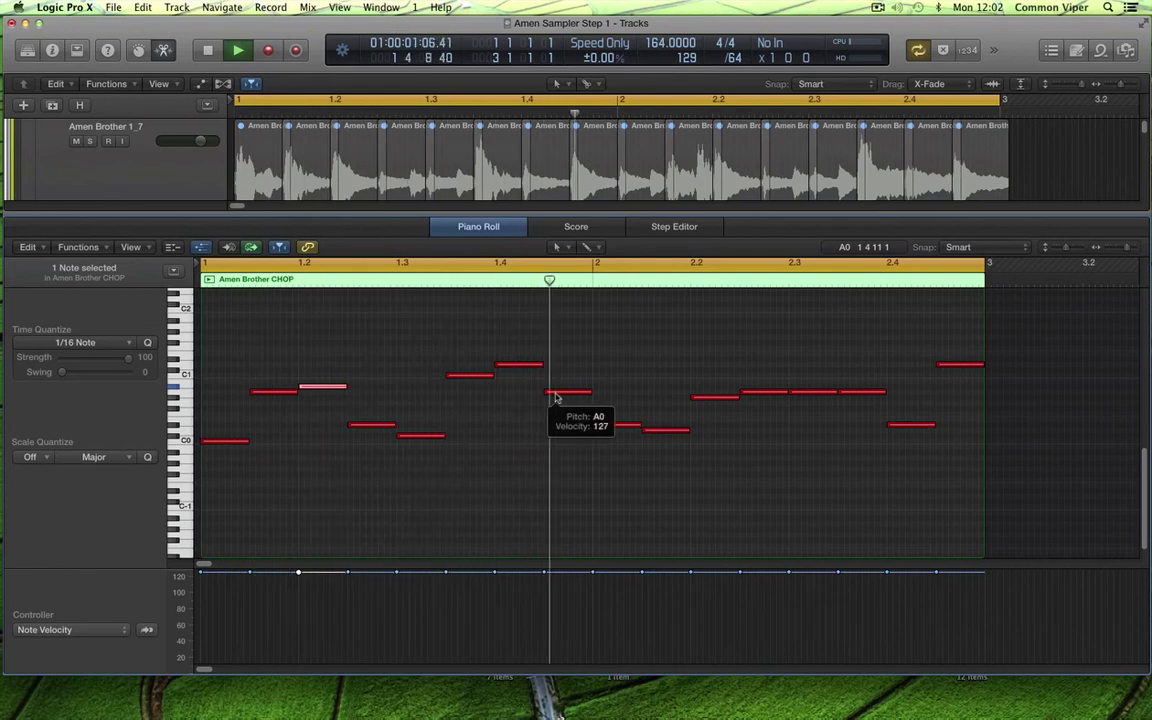
{"action": "key", "text": "space"}
{"action": "left_click_drag", "start_coordinate": [520, 366], "coordinate": [521, 392]}
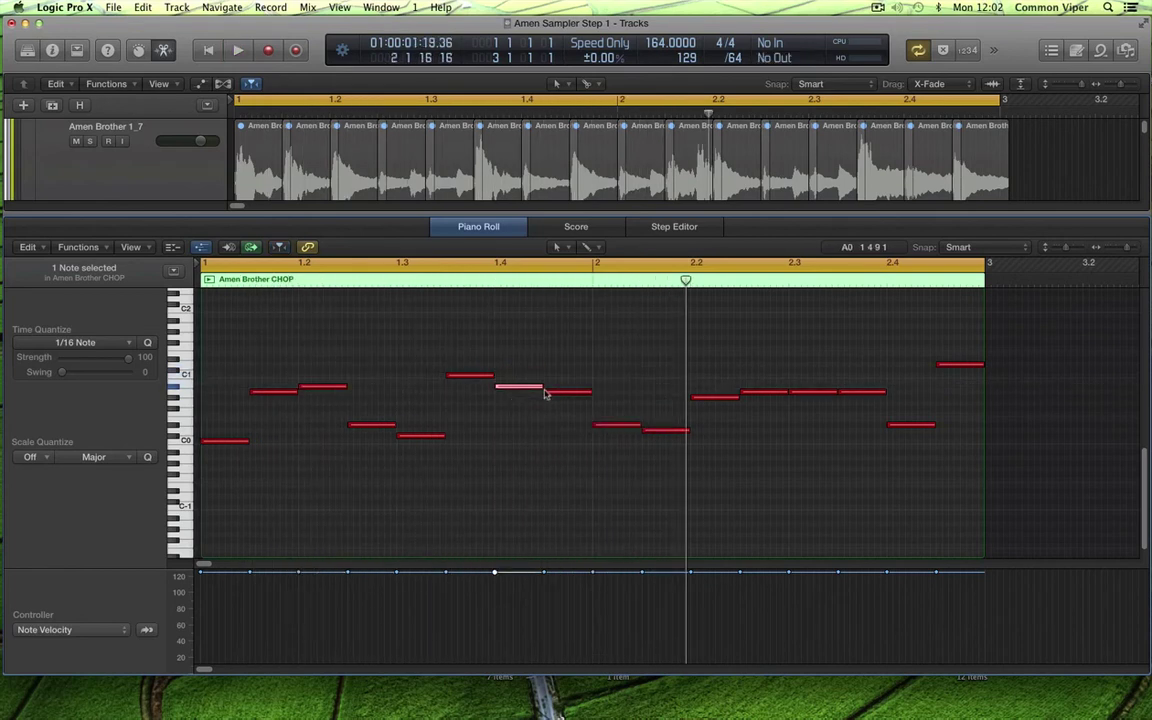
Turn the A#0 note at 1.4 into a roll of eight equal short notes filling its original length
{"action": "scroll", "coordinate": [534, 381], "scroll_direction": "up", "scroll_amount": 5}
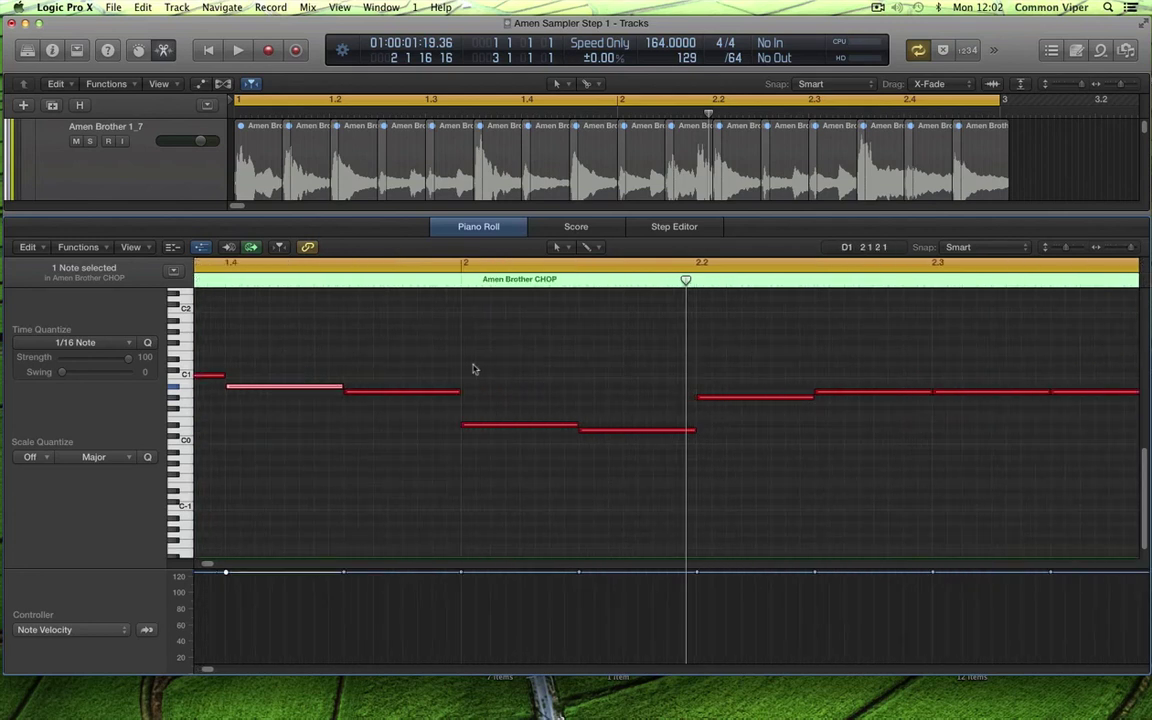
{"action": "scroll", "coordinate": [550, 379], "scroll_direction": "up", "scroll_amount": 2}
{"action": "left_click_drag", "start_coordinate": [663, 389], "coordinate": [610, 393]}
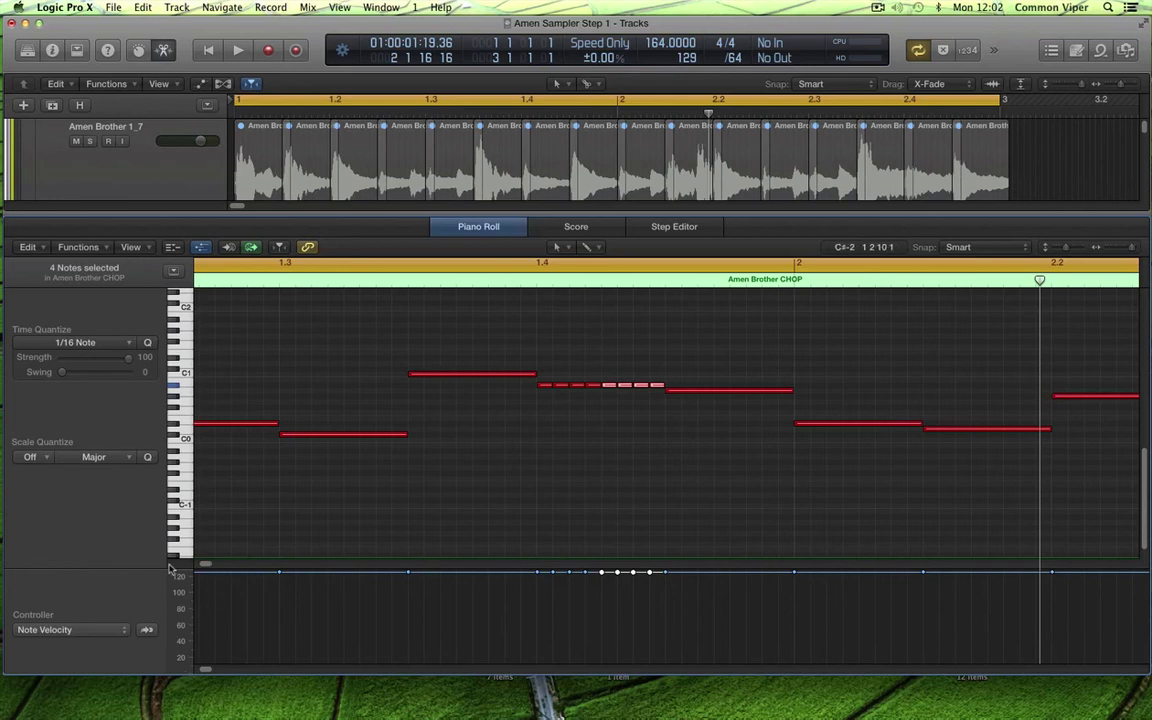
Enlarge the Piano Roll's controller lane and keep it assigned to Note Velocity
{"action": "left_click_drag", "start_coordinate": [146, 572], "coordinate": [143, 545]}
{"action": "left_click", "coordinate": [107, 618]}
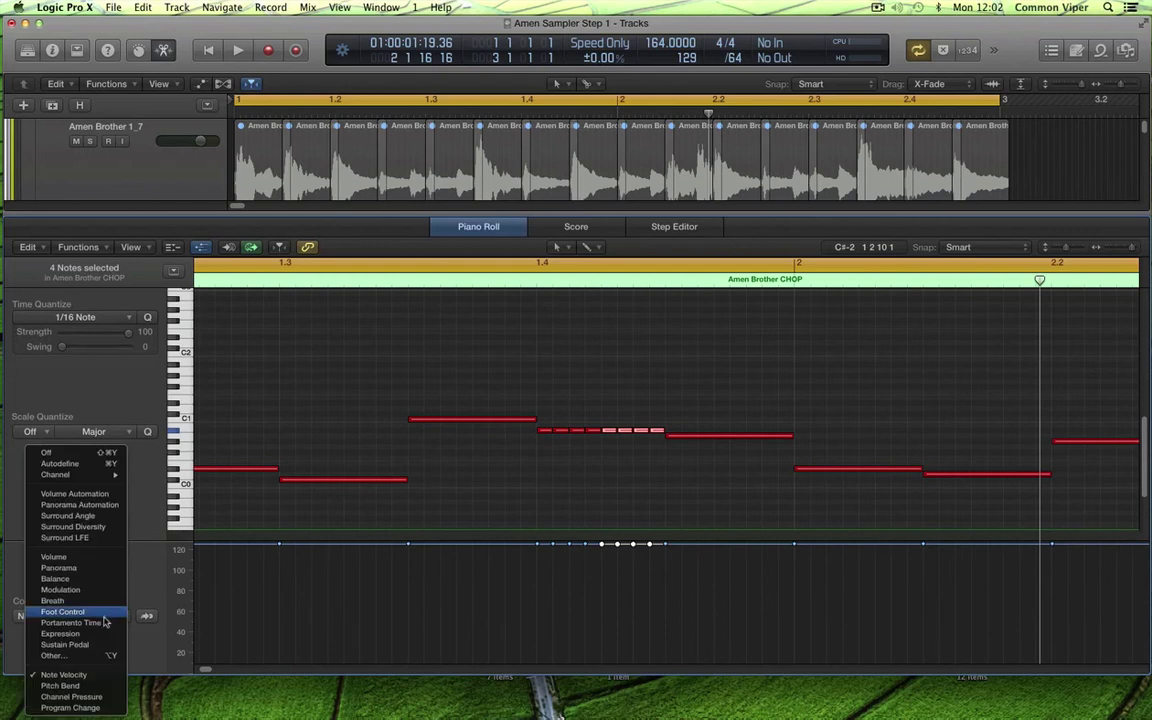
{"action": "left_click", "coordinate": [50, 674]}
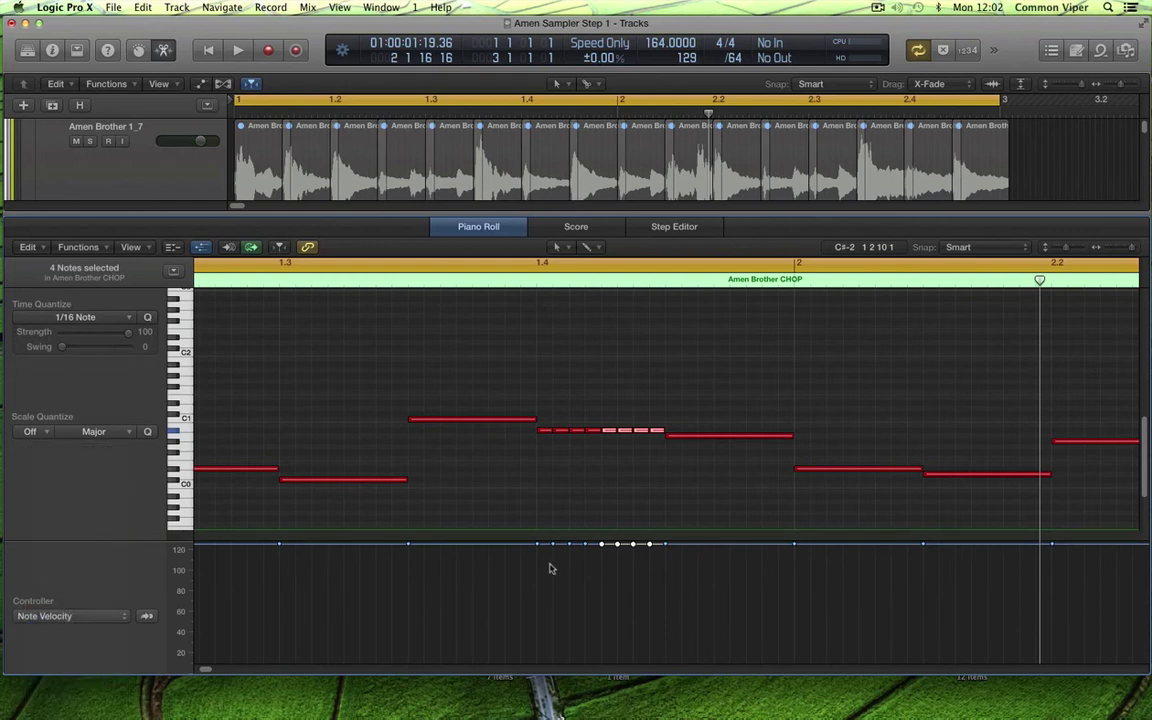
Lower the velocity of the first short A#0 note at 1.4 to about 65
{"action": "left_click", "coordinate": [545, 597]}
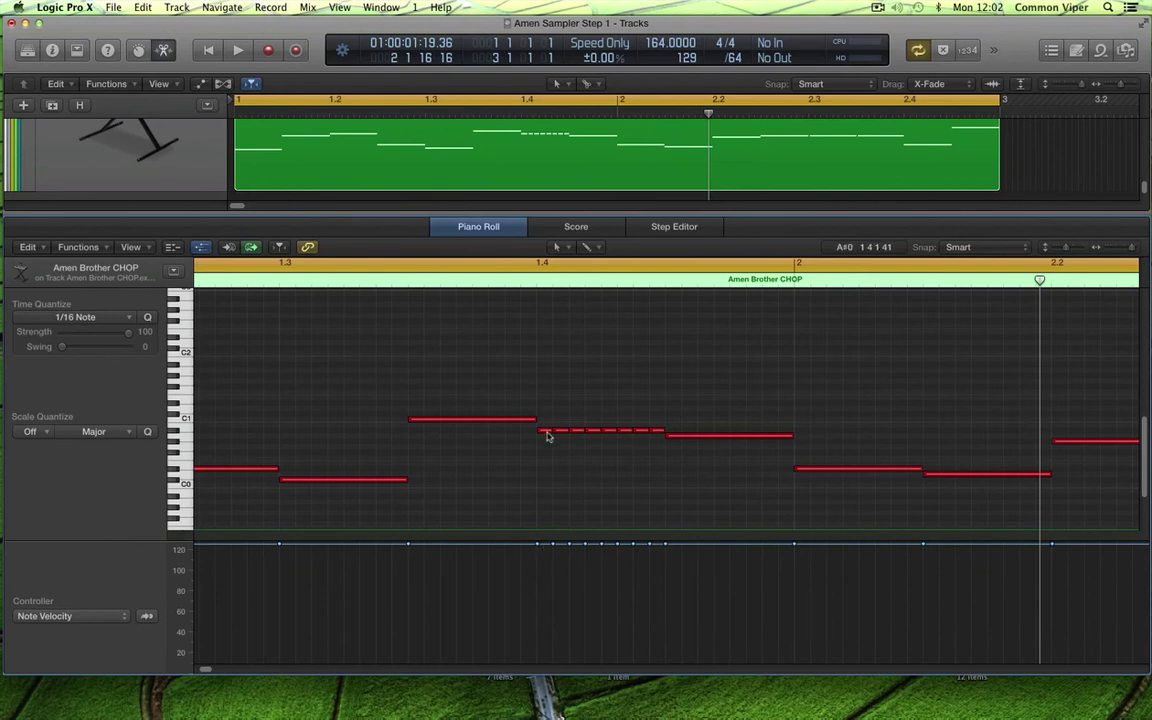
{"action": "left_click_drag", "start_coordinate": [537, 547], "coordinate": [566, 606]}
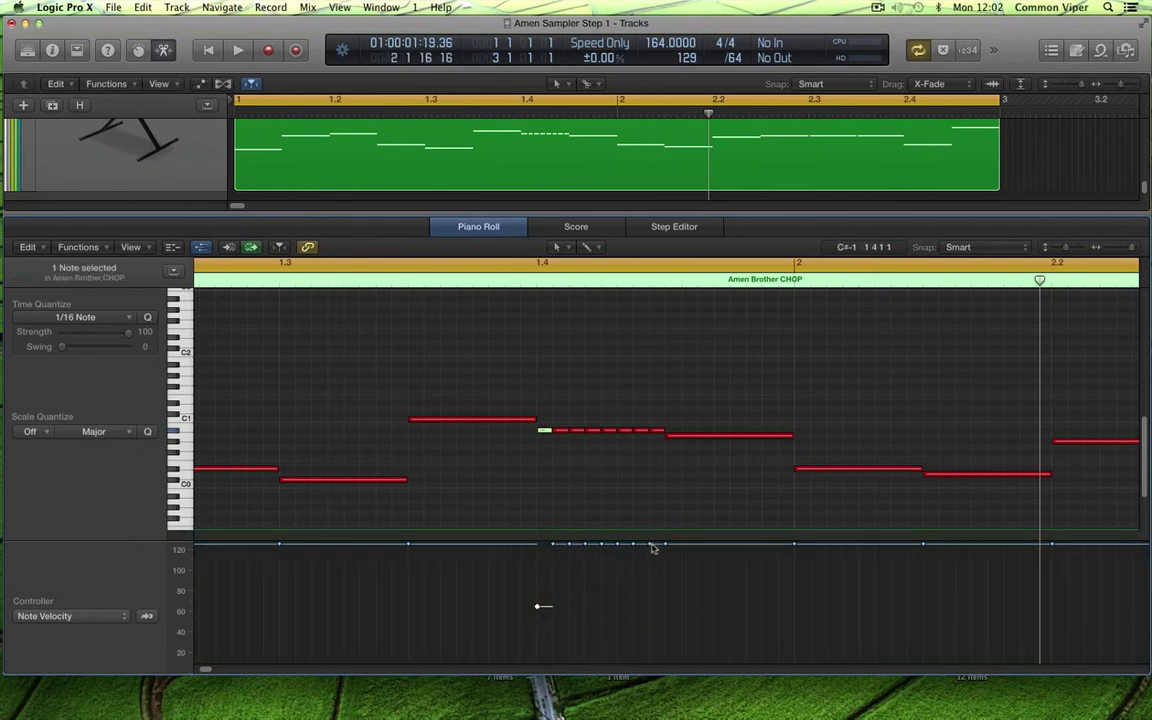
{"action": "left_click", "coordinate": [642, 555]}
{"action": "mouse_move", "coordinate": [650, 545]}
{"action": "left_mouse_down"}
{"action": "mouse_move", "coordinate": [653, 596]}
{"action": "mouse_move", "coordinate": [612, 532]}
{"action": "mouse_move", "coordinate": [644, 555]}
{"action": "left_mouse_up"}
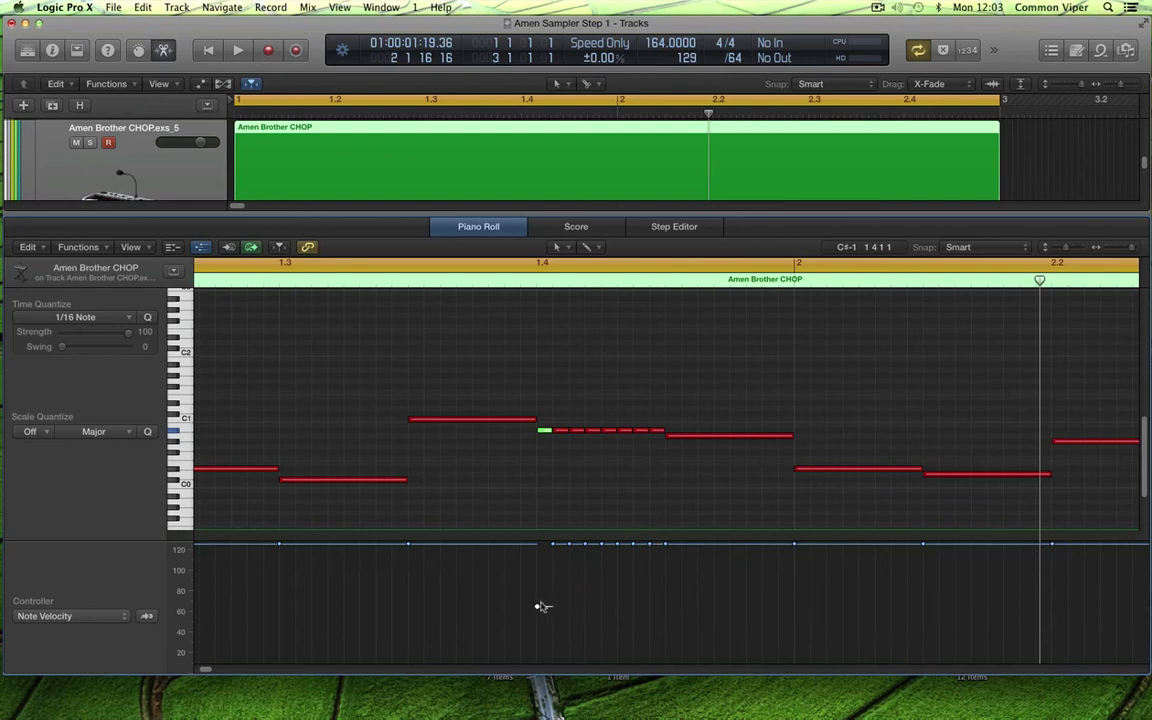
Ramp the velocities of the eight short A#0 notes from about 50 up to about 120 and play back the roll
{"action": "left_click_drag", "start_coordinate": [558, 557], "coordinate": [556, 590]}
{"action": "mouse_move", "coordinate": [652, 545]}
{"action": "left_mouse_down"}
{"action": "mouse_move", "coordinate": [542, 597]}
{"action": "mouse_move", "coordinate": [541, 624]}
{"action": "mouse_move", "coordinate": [548, 617]}
{"action": "left_mouse_up"}
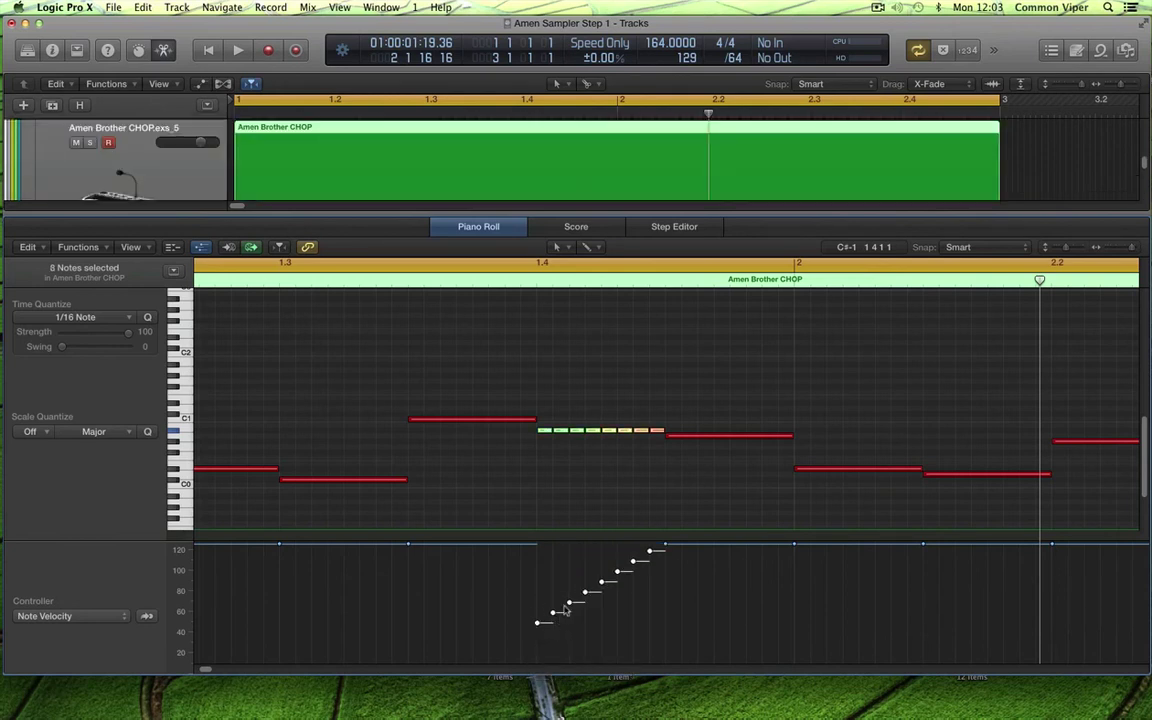
{"action": "key", "text": "space"}
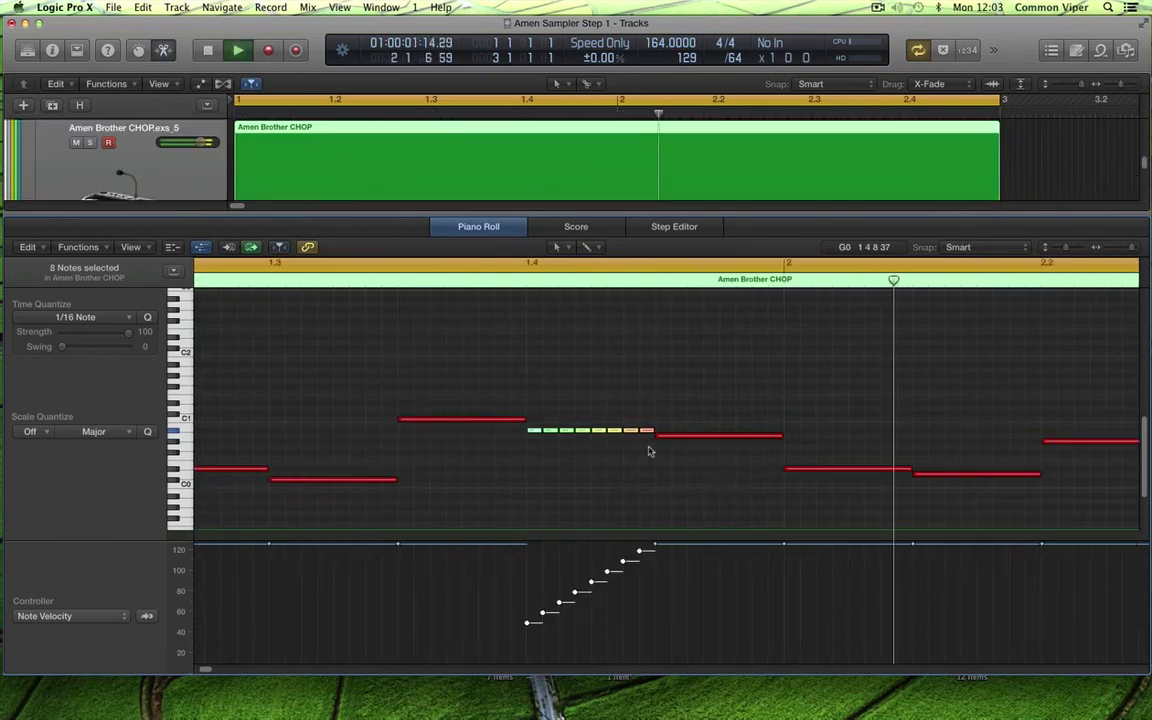